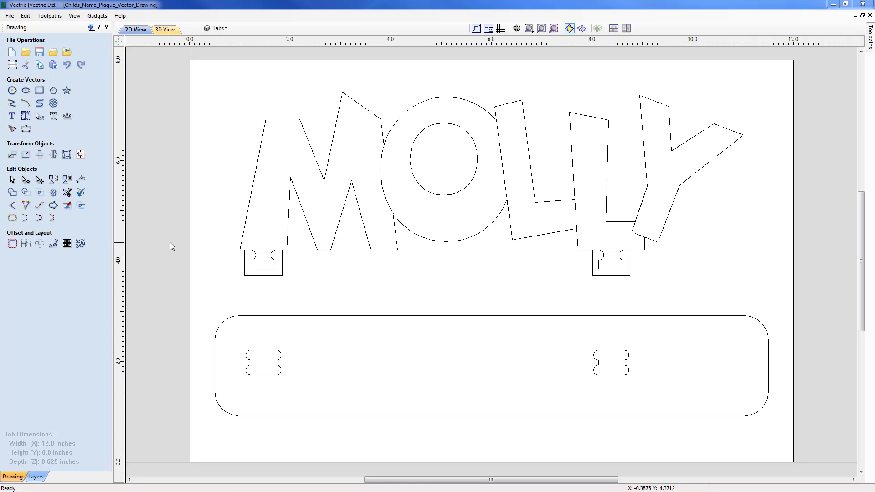
# Create a new single-sided job 12 inches wide, 8 inches high and 0.625 inches thick, with Z zero on the material surface.
pyautogui.click(10, 16)
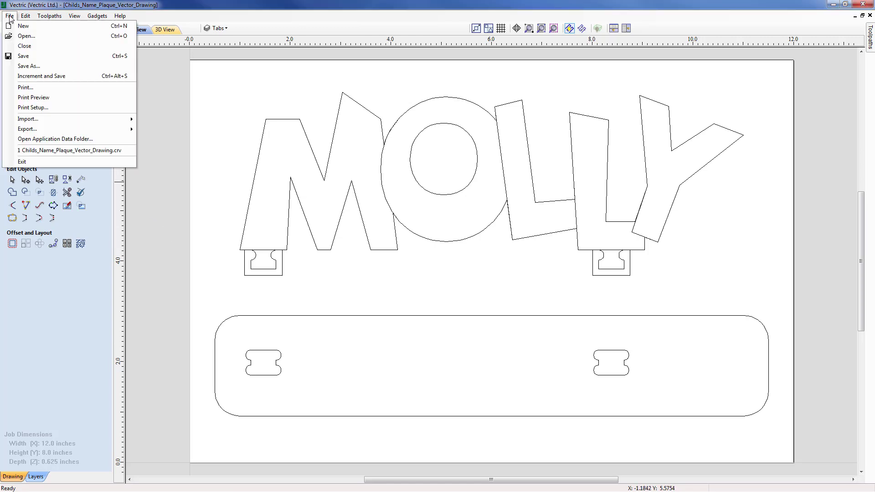
pyautogui.click(18, 26)
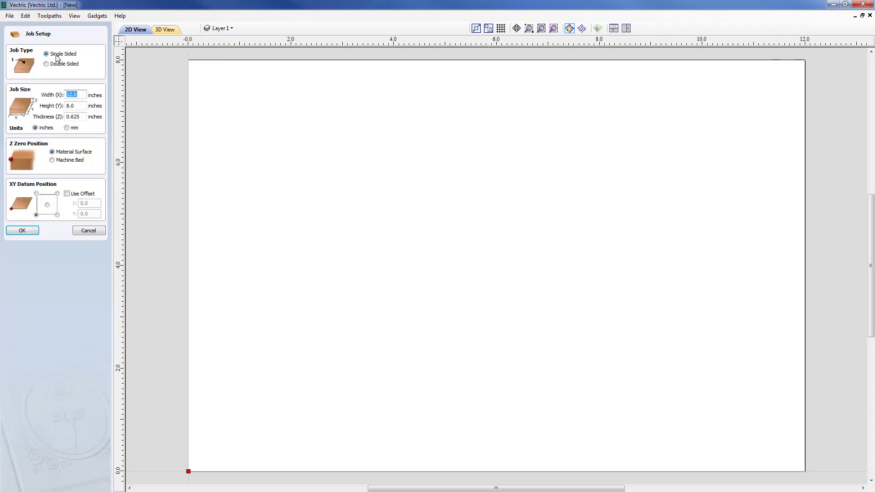
pyautogui.click(80, 95)
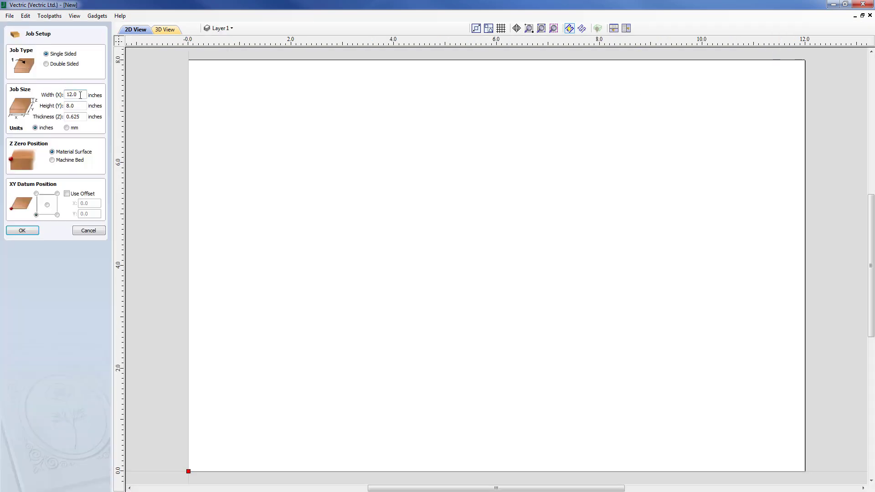
pyautogui.press('Tab')
pyautogui.click(80, 117)
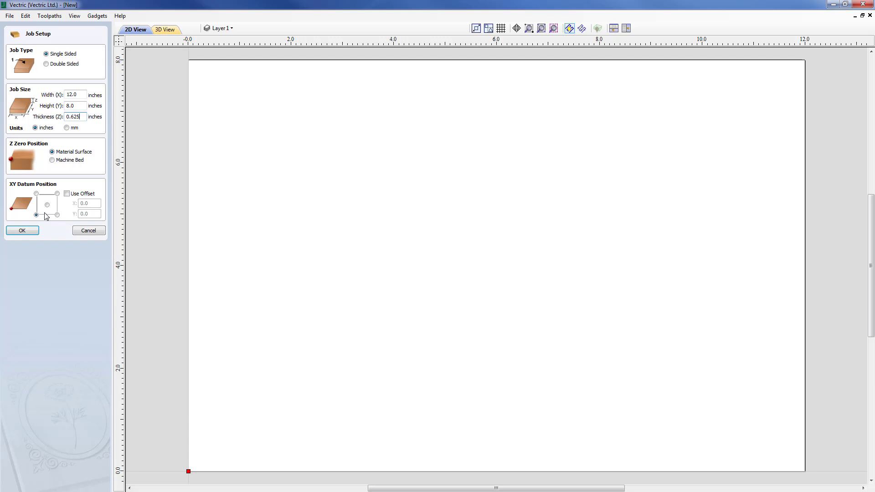
pyautogui.click(22, 231)
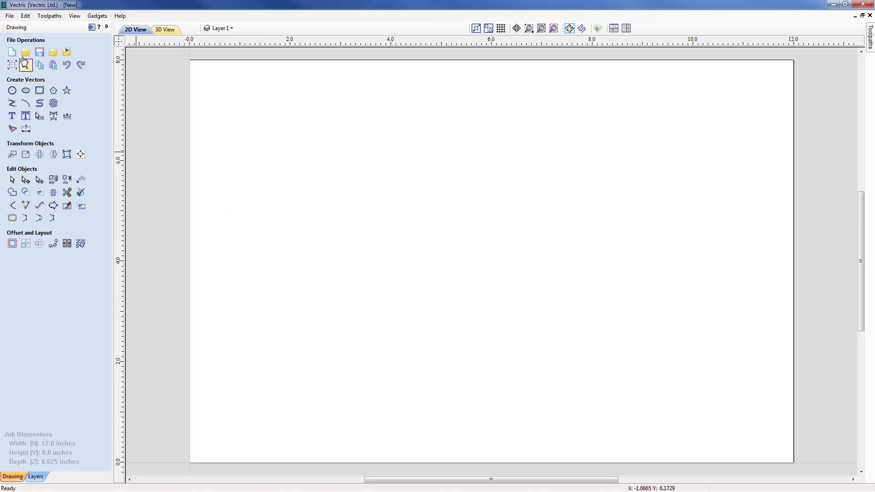
# Import the vectors from Name_Text.eps into the job.
pyautogui.click(53, 53)
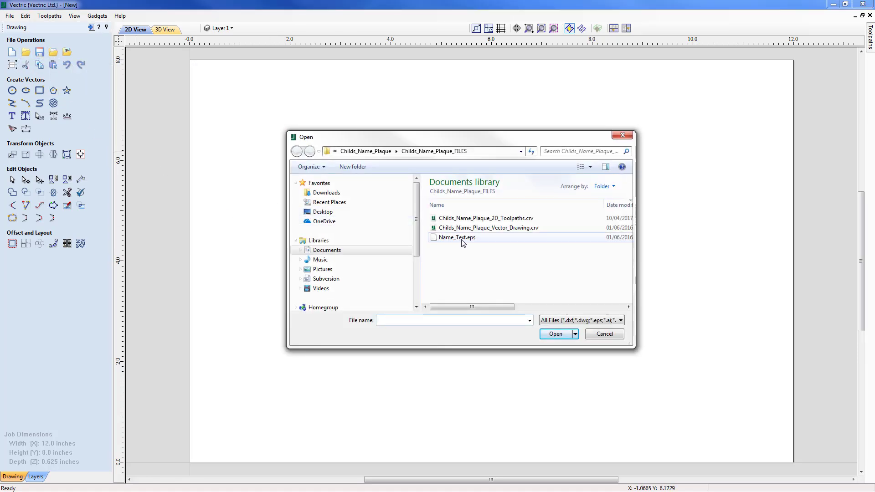
pyautogui.click(457, 237)
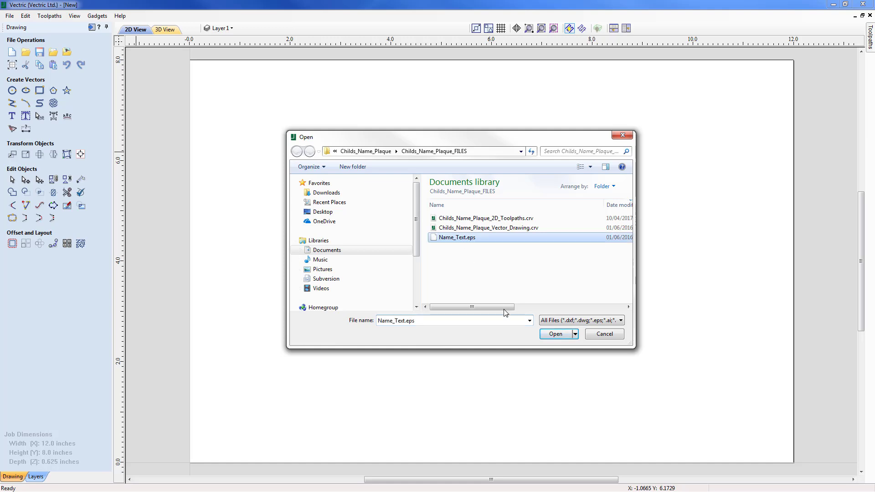
pyautogui.click(556, 334)
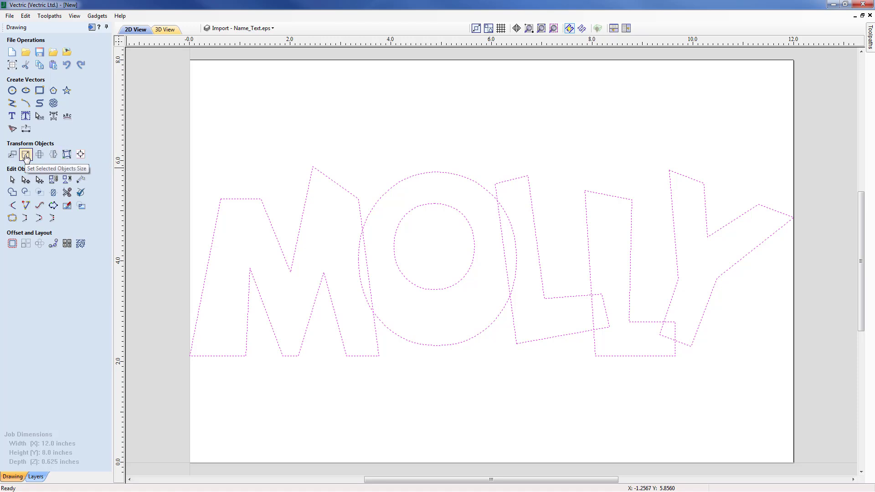
# Scale the imported name lettering to 10 inches wide with X and Y linked, and move it straight up into the upper half of the job.
pyautogui.click(25, 155)
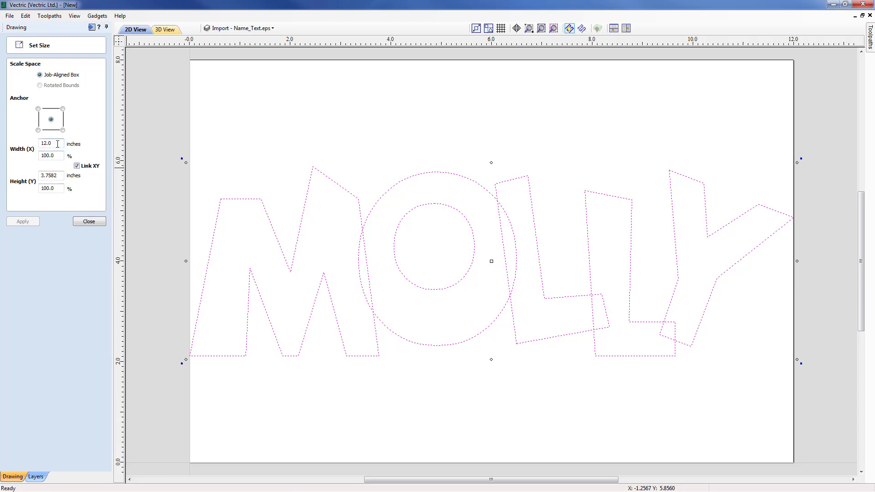
pyautogui.click(57, 178)
pyautogui.doubleClick(54, 141)
pyautogui.write('10')
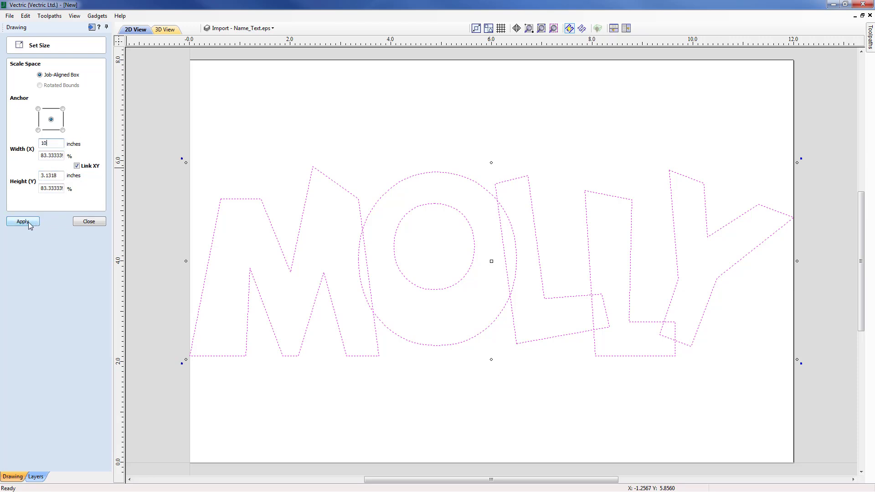
pyautogui.click(29, 223)
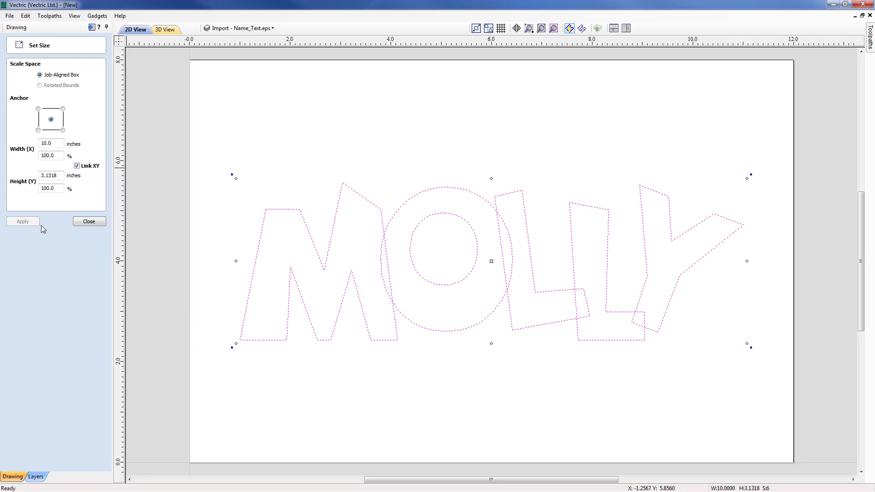
pyautogui.click(88, 222)
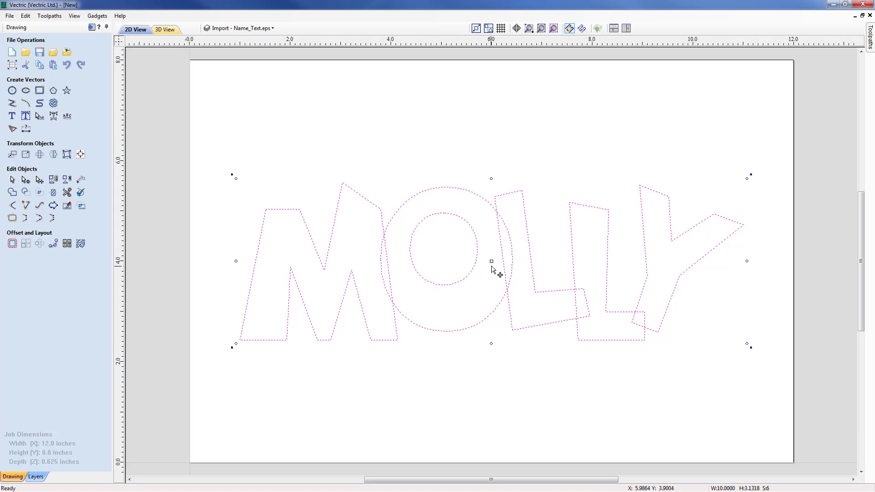
pyautogui.moveTo(491, 260); pyautogui.dragTo(490, 158)
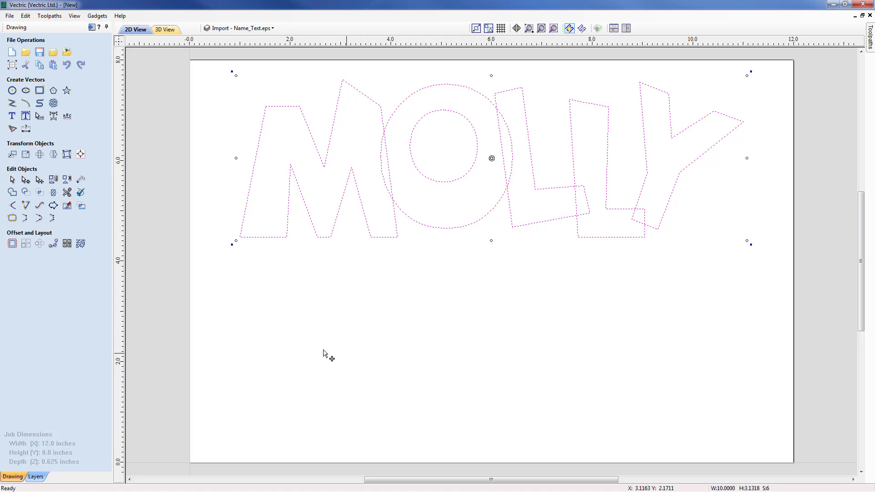
pyautogui.click(153, 290)
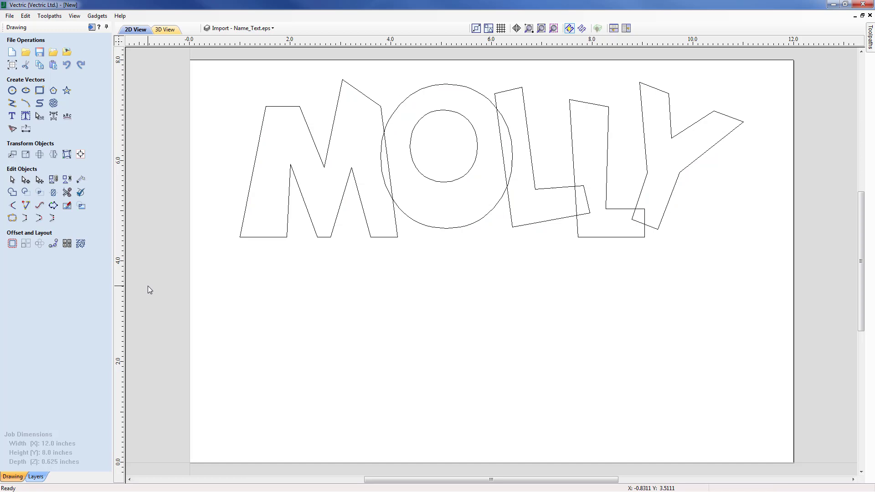
# Draw an 11 by 2 inch base rectangle with 0.5 inch external corner radii below the lettering.
pyautogui.click(40, 92)
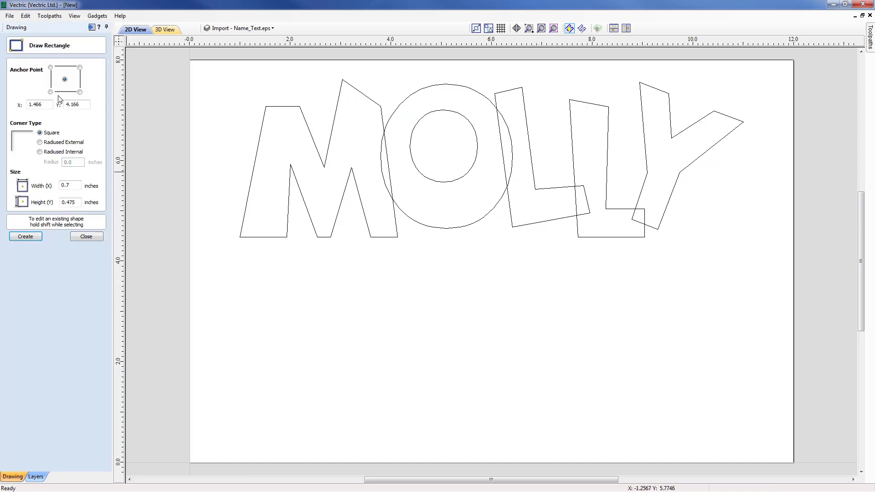
pyautogui.doubleClick(73, 186)
pyautogui.write('11')
pyautogui.doubleClick(73, 203)
pyautogui.write('2')
pyautogui.click(40, 143)
pyautogui.click(73, 161)
pyautogui.write('5')
pyautogui.click(462, 351)
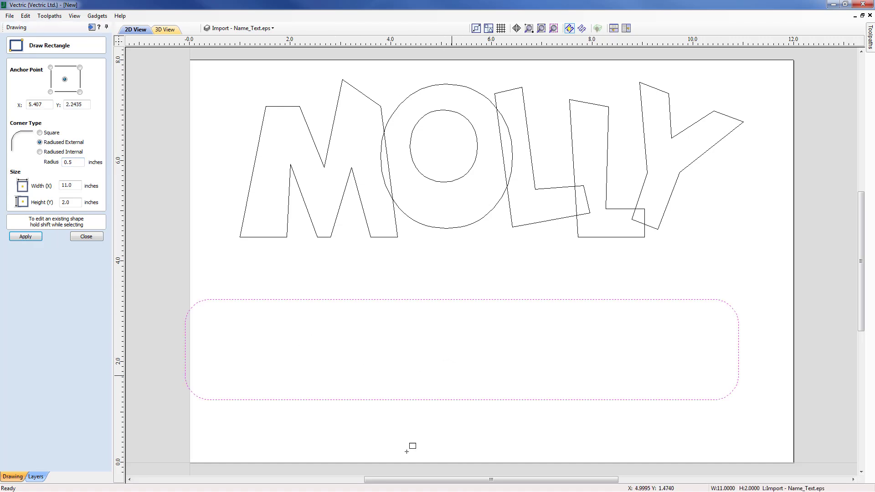
pyautogui.click(86, 236)
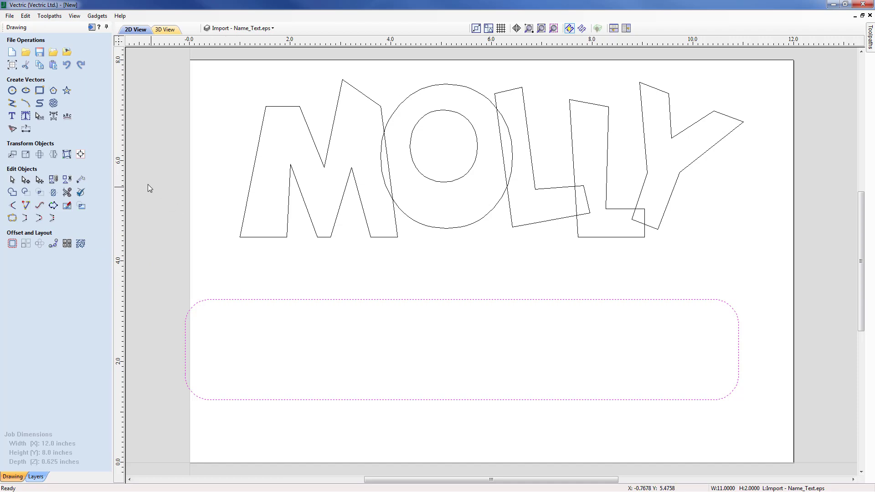
# Center the rounded base rectangle horizontally in the material.
pyautogui.click(81, 155)
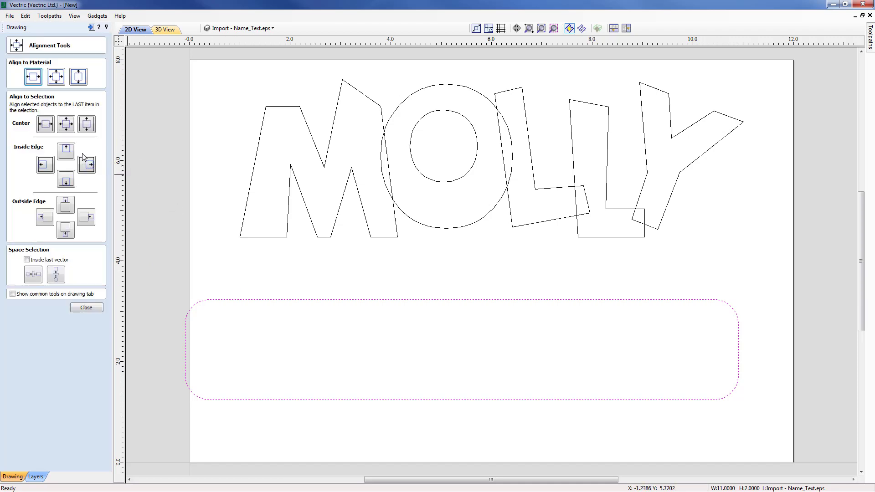
pyautogui.click(38, 78)
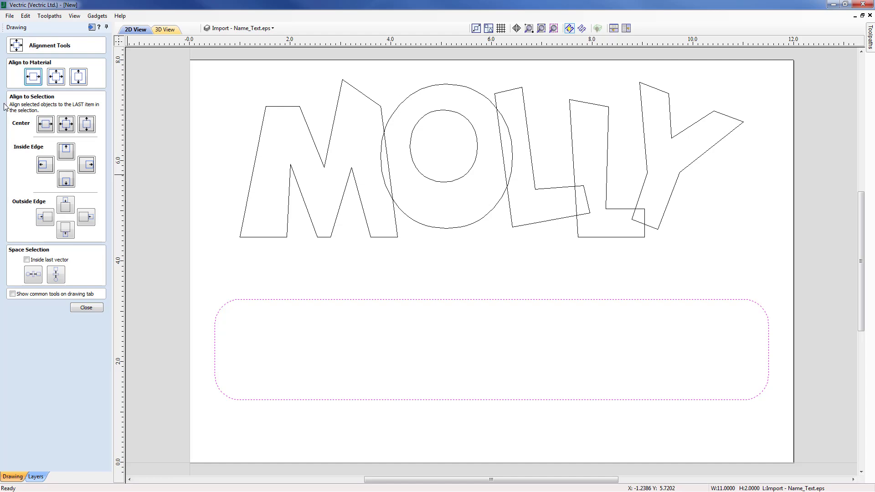
pyautogui.click(93, 308)
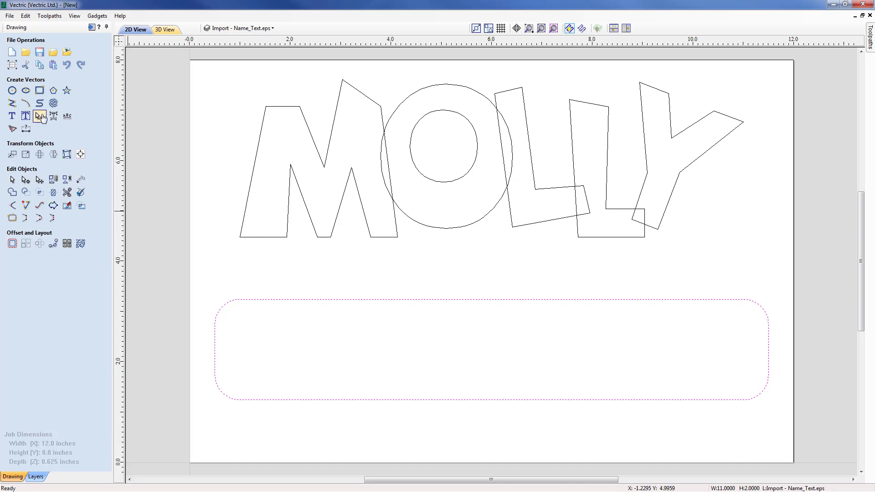
# Draw a square-cornered tab rectangle 0.5 inches wide and 0.375 inches high between the letter M and the base.
pyautogui.click(39, 90)
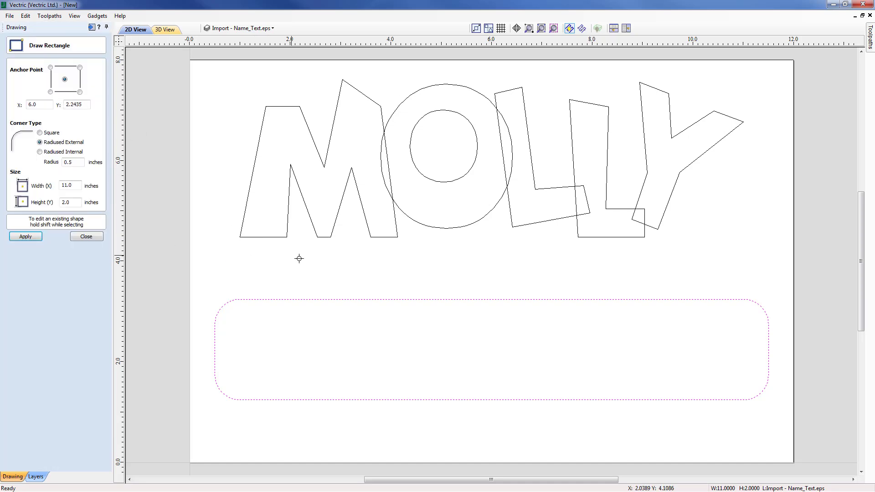
pyautogui.moveTo(298, 253); pyautogui.dragTo(323, 277)
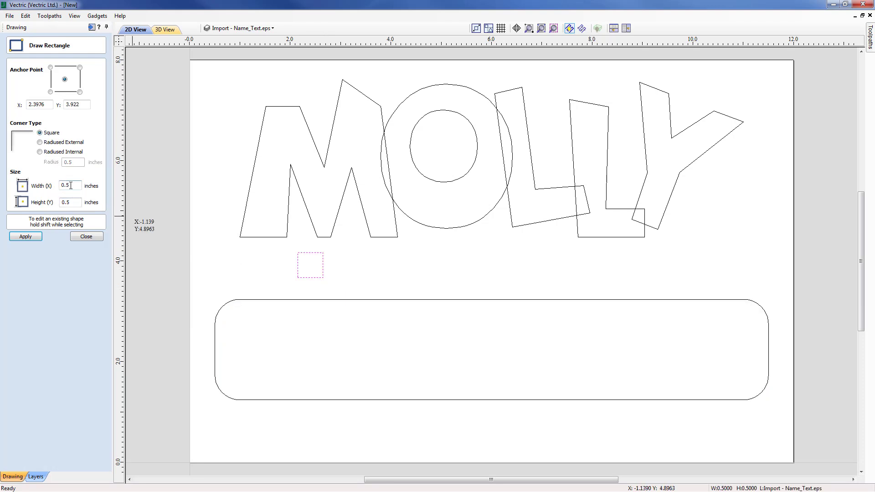
pyautogui.doubleClick(73, 205)
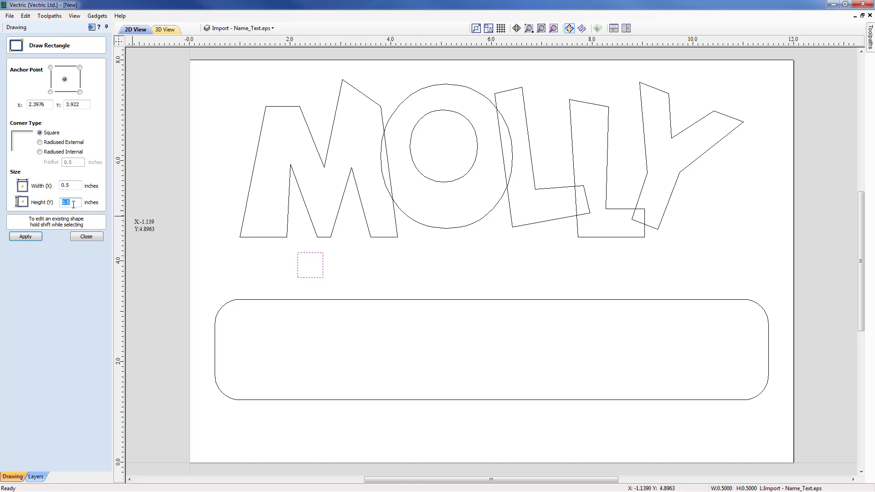
pyautogui.write('.37')
pyautogui.click(35, 237)
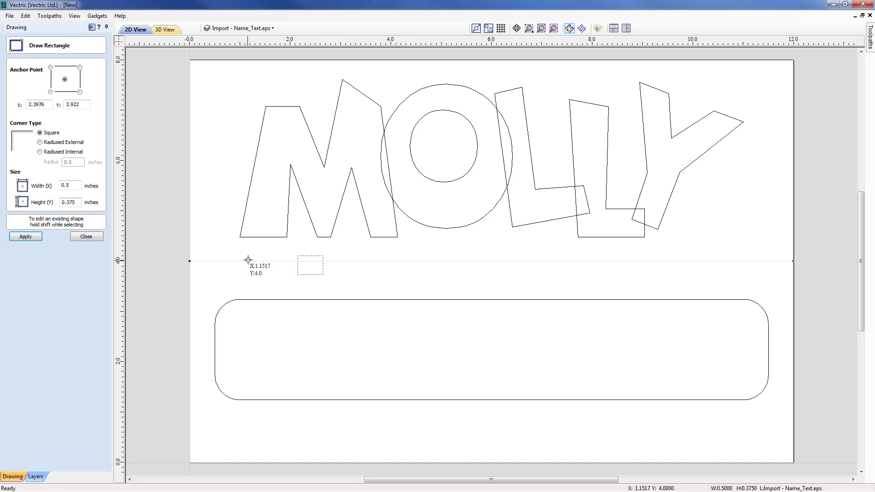
pyautogui.press('Escape')
# Move the tab rectangle so its top midpoint snaps to the bottom-edge midpoint of the M's left leg.
pyautogui.scroll(2, 296, 268)
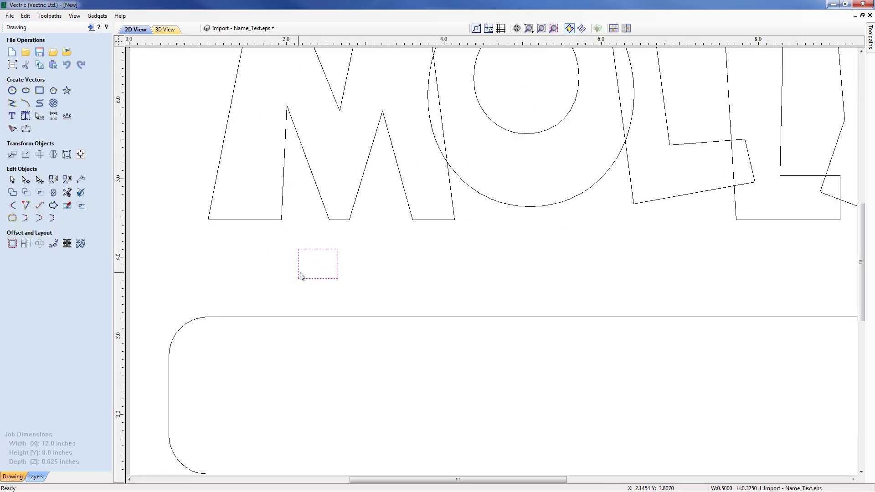
pyautogui.click(319, 249)
pyautogui.scroll(1, 344, 290)
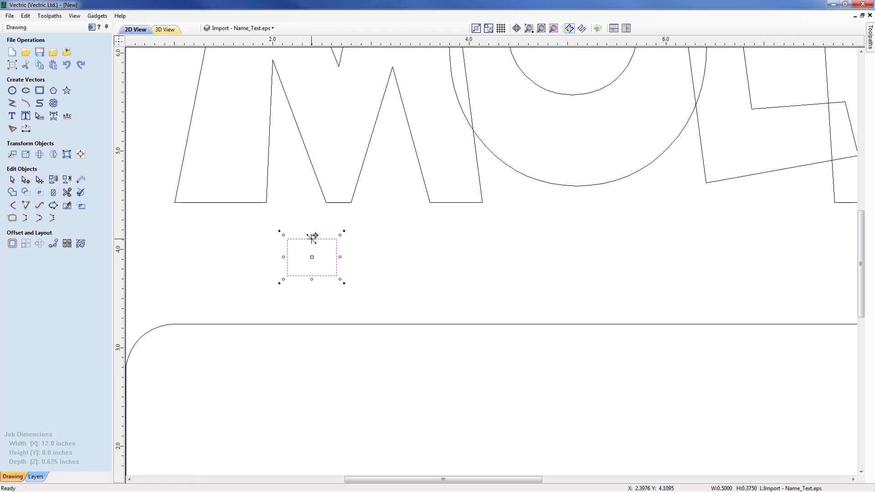
pyautogui.moveTo(312, 238); pyautogui.dragTo(221, 201)
# Copy the tab horizontally so the duplicate hangs centered under the bottom edge of the second L.
pyautogui.scroll(-3, 457, 245)
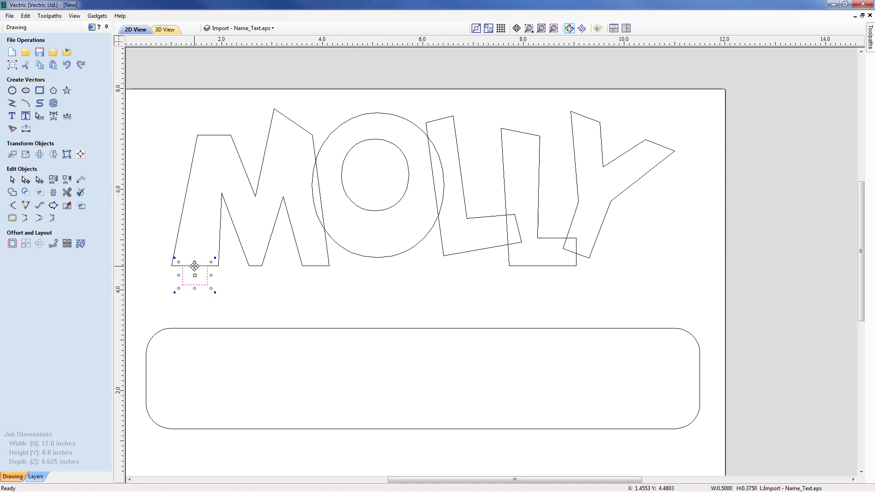
pyautogui.moveTo(194, 266); pyautogui.dragTo(543, 267)
pyautogui.moveTo(543, 266); pyautogui.dragTo(542, 266)
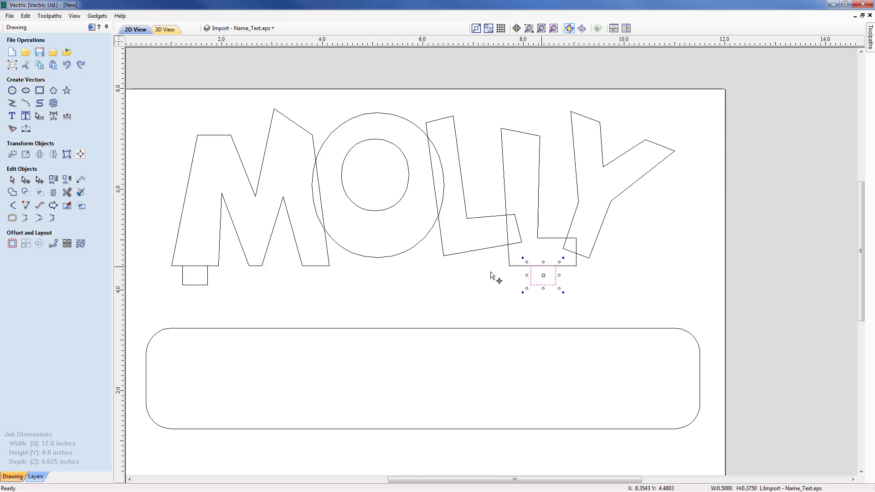
pyautogui.click(387, 290)
# Draw a 0.5 by 0.5 inch square-cornered rectangle inside the left part of the rounded base.
pyautogui.moveTo(384, 291); pyautogui.dragTo(442, 282, button='middle')
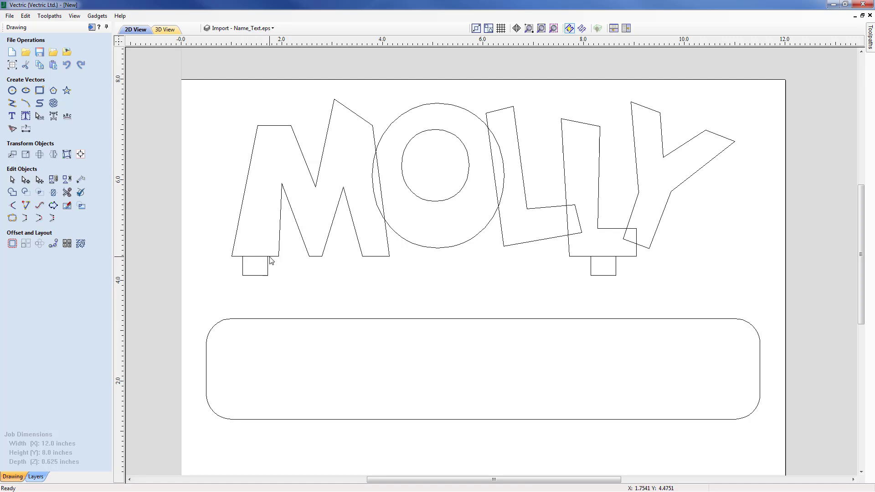
pyautogui.scroll(-3, 301, 296)
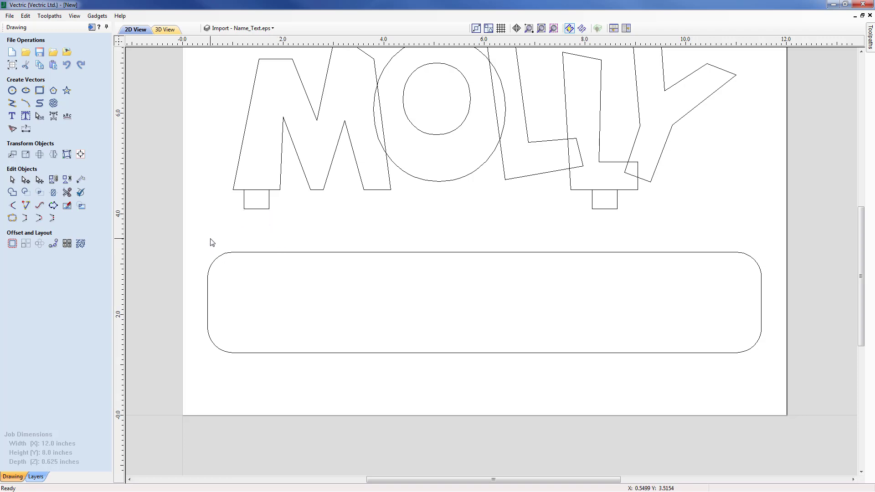
pyautogui.click(40, 90)
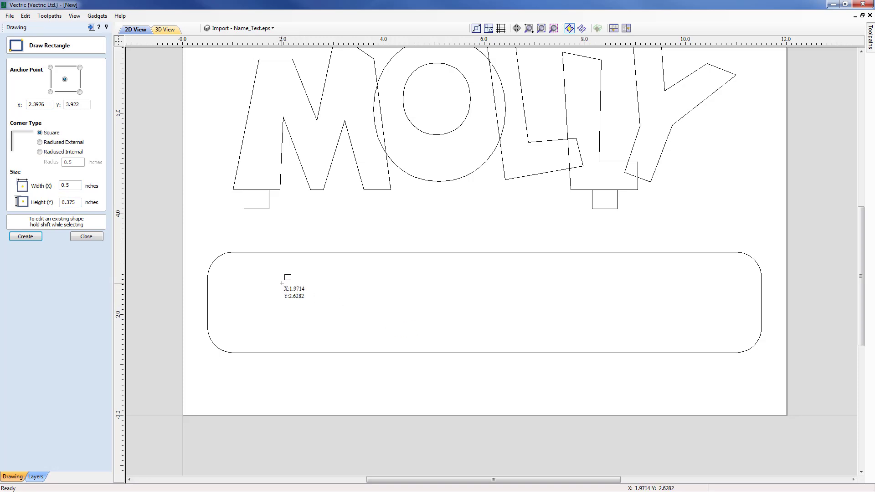
pyautogui.moveTo(281, 283); pyautogui.dragTo(310, 310)
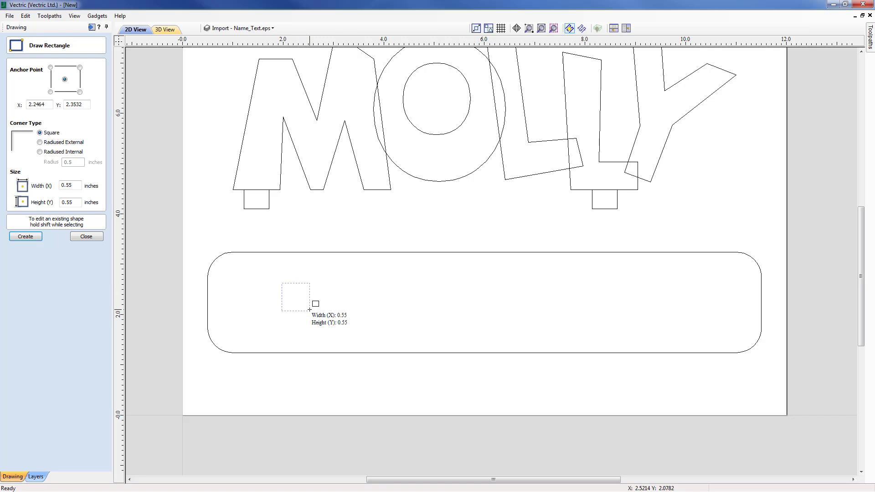
pyautogui.write('.5')
pyautogui.press('Return')
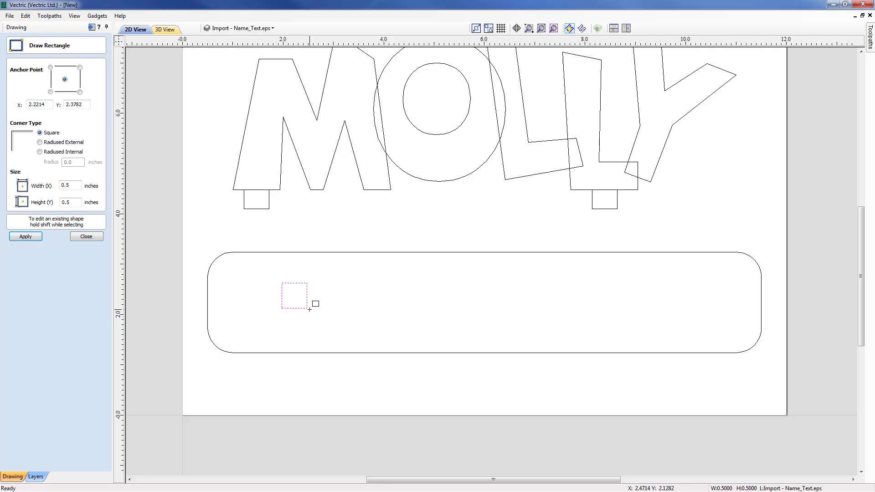
pyautogui.click(86, 236)
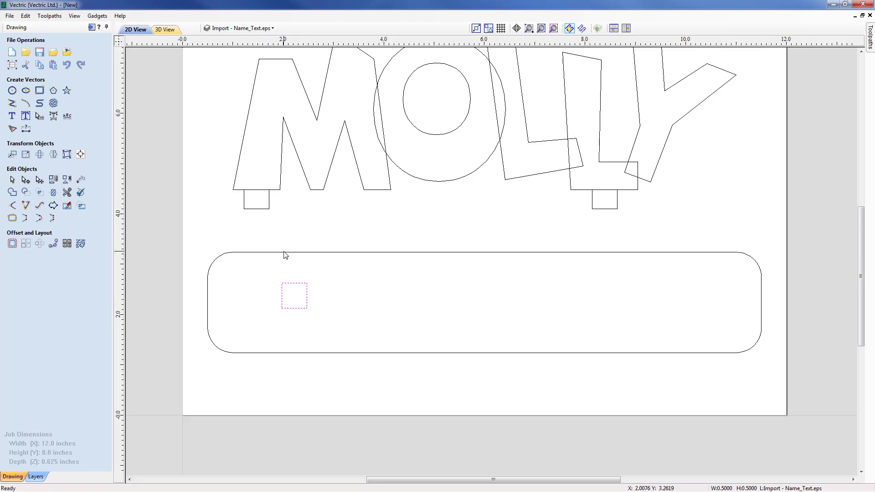
pyautogui.scroll(2, 285, 279)
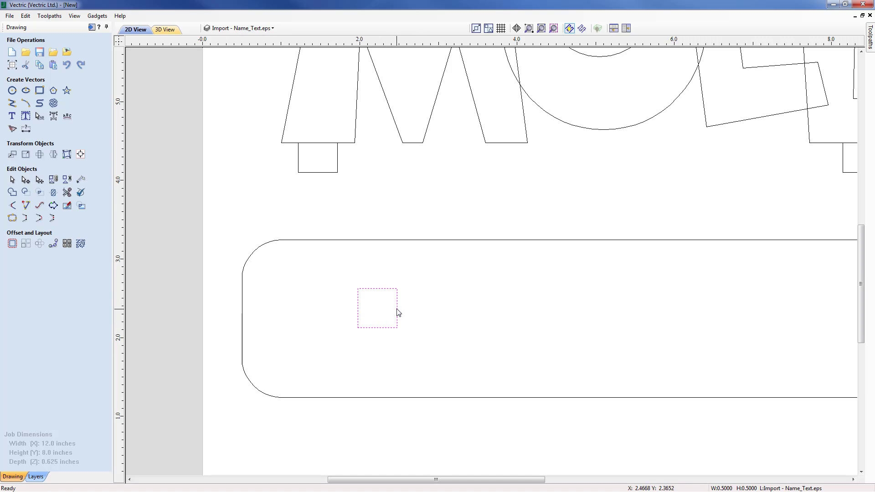
# Move the 0.5 inch square directly below the M's tab, vertically centered in the rounded base.
pyautogui.moveTo(377, 309); pyautogui.dragTo(318, 317)
pyautogui.click(444, 297)
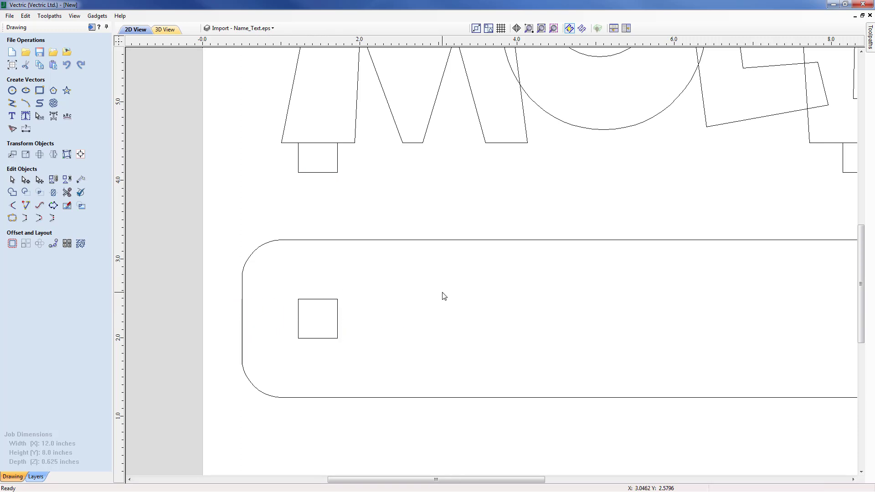
pyautogui.scroll(-2, 553, 297)
pyautogui.scroll(2, 392, 303)
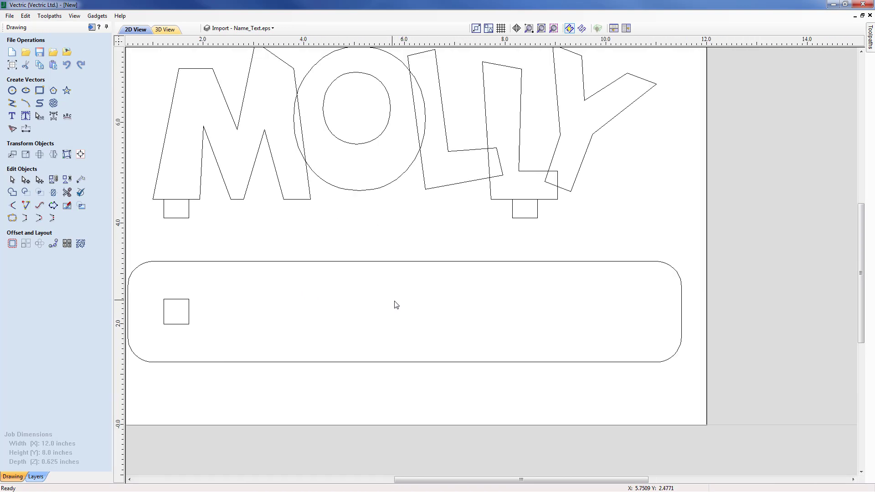
# Copy the slot square horizontally across the base so the duplicate lines up below the second L's tab.
pyautogui.click(168, 305)
pyautogui.click(170, 305)
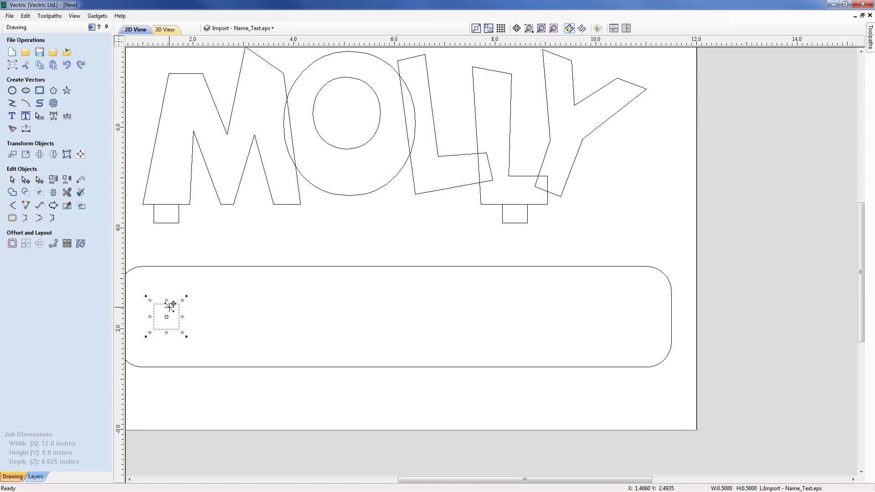
pyautogui.click(169, 313)
pyautogui.moveTo(172, 315); pyautogui.dragTo(515, 318)
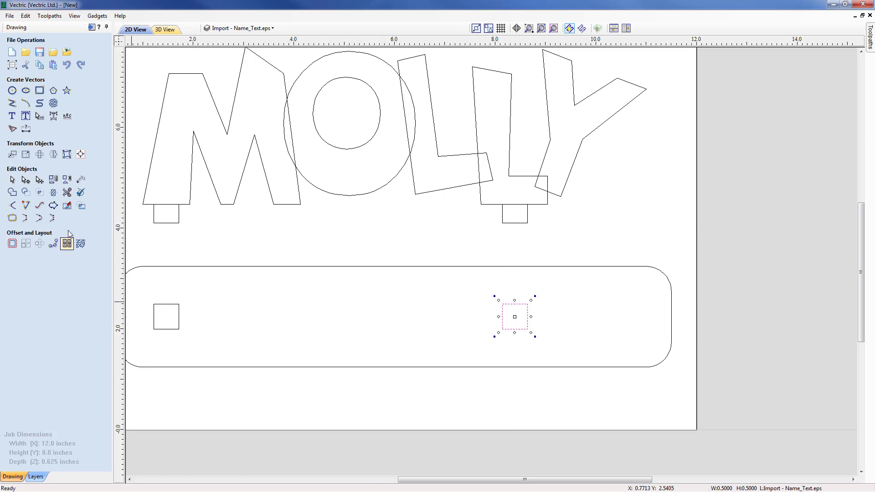
pyautogui.click(270, 334)
pyautogui.moveTo(278, 328); pyautogui.dragTo(365, 319, button='middle')
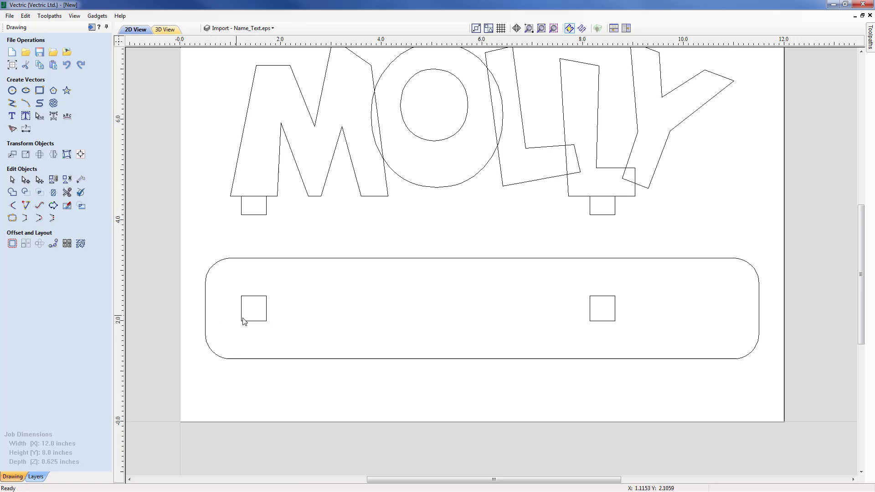
# Move both slot squares together by a relative offset of X 0.0 and Y 0.125 inches.
pyautogui.moveTo(235, 284); pyautogui.dragTo(661, 340)
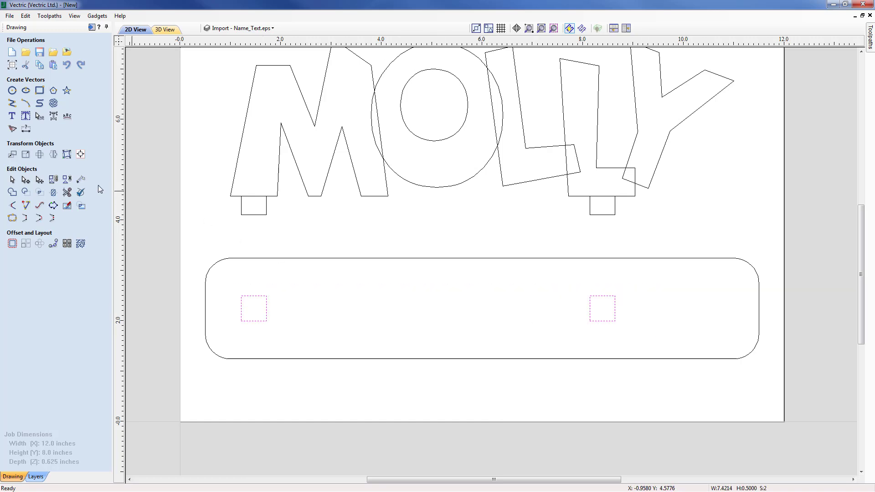
pyautogui.click(12, 155)
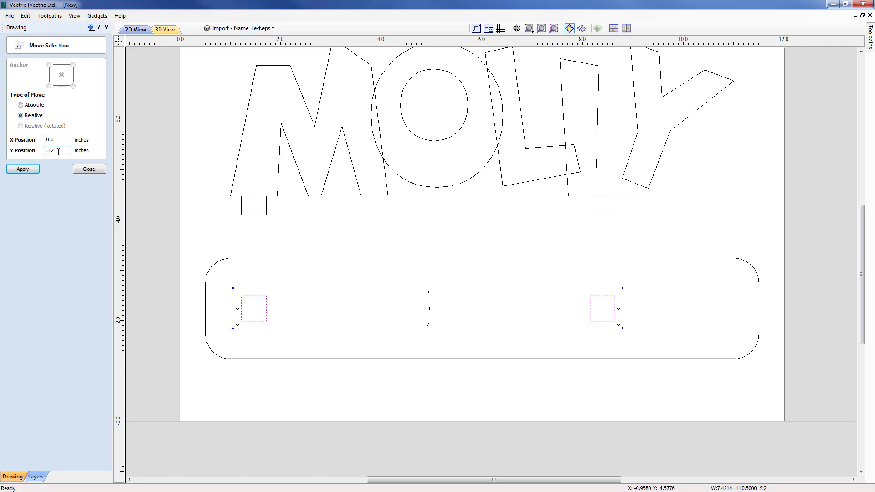
pyautogui.click(24, 170)
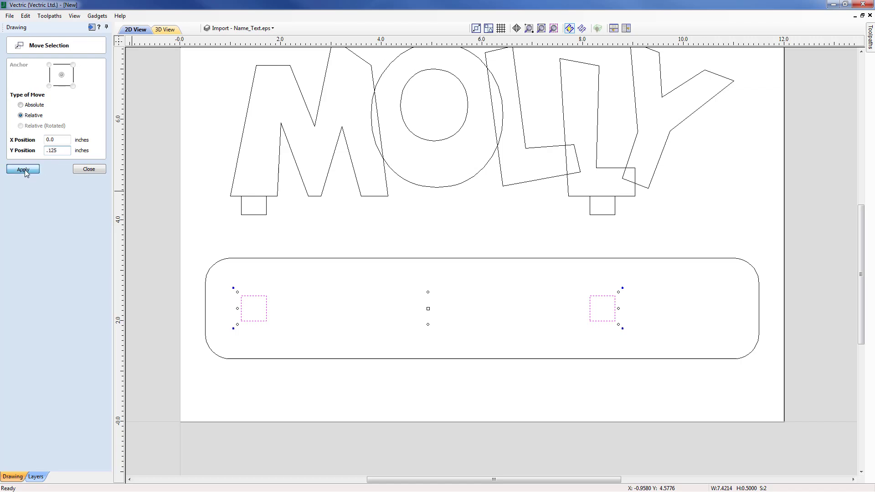
pyautogui.click(89, 169)
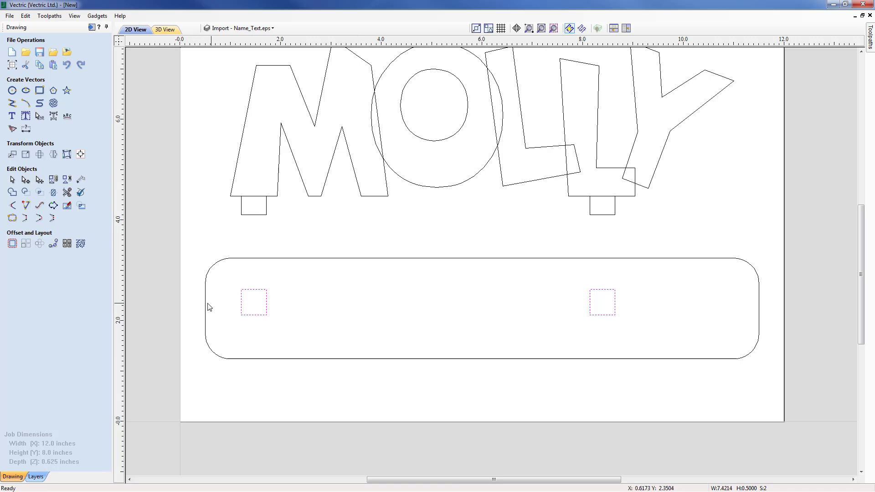
pyautogui.click(318, 318)
pyautogui.moveTo(465, 307); pyautogui.dragTo(462, 357, button='middle')
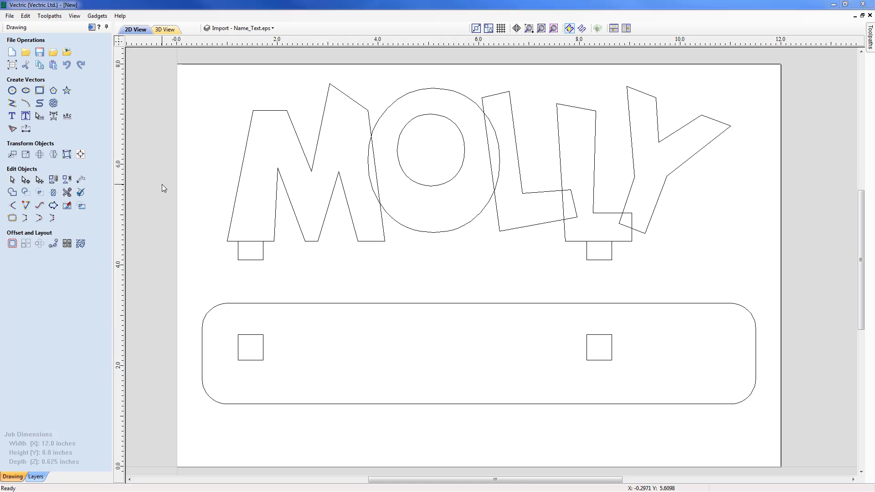
# Delete the empty layer Layer 1.
pyautogui.click(273, 29)
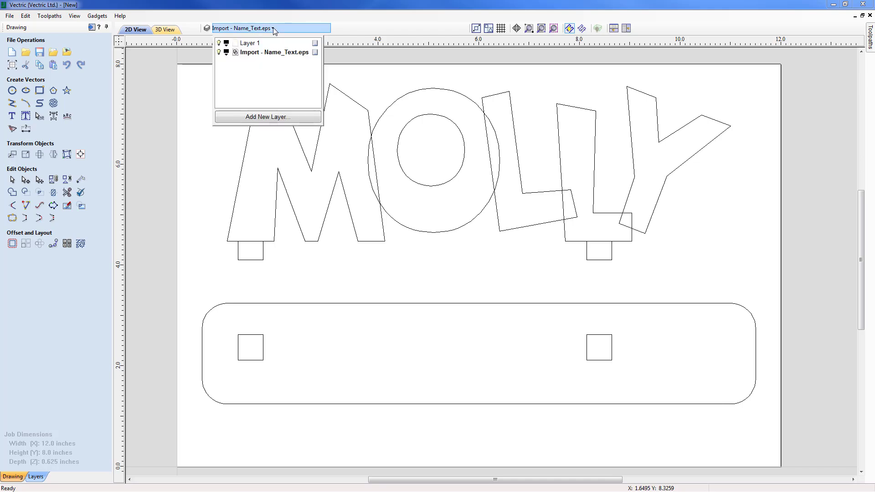
pyautogui.rightClick(238, 46)
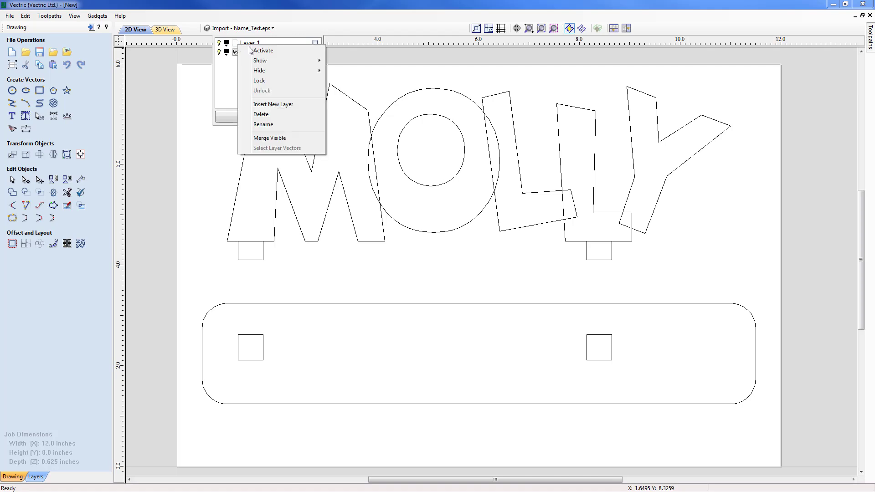
pyautogui.click(261, 114)
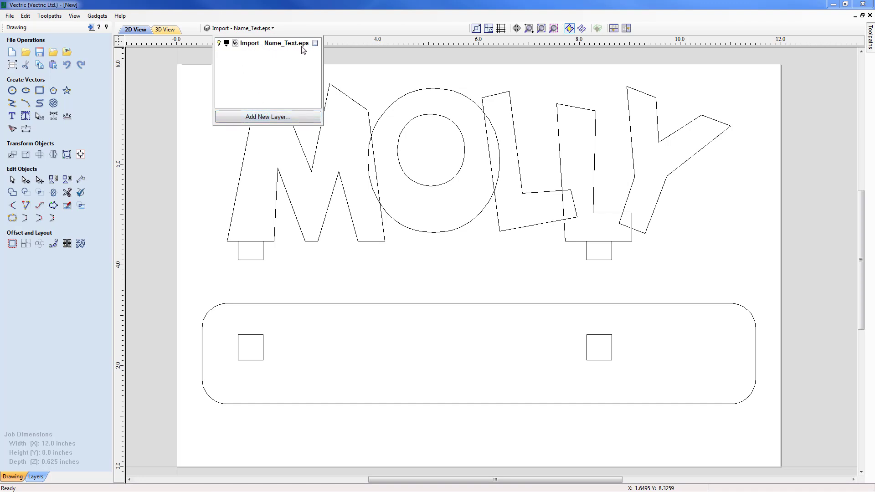
# Rename the layer Import - Name_Text.eps as Cut Out.
pyautogui.rightClick(275, 47)
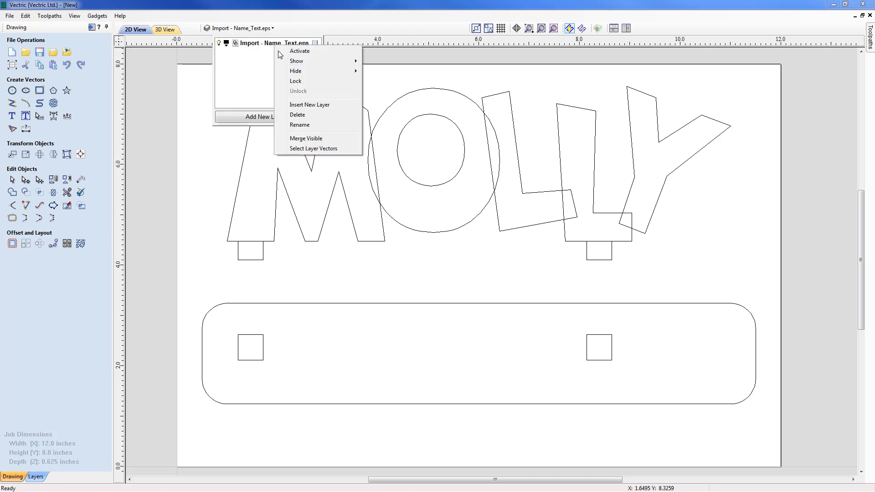
pyautogui.click(299, 125)
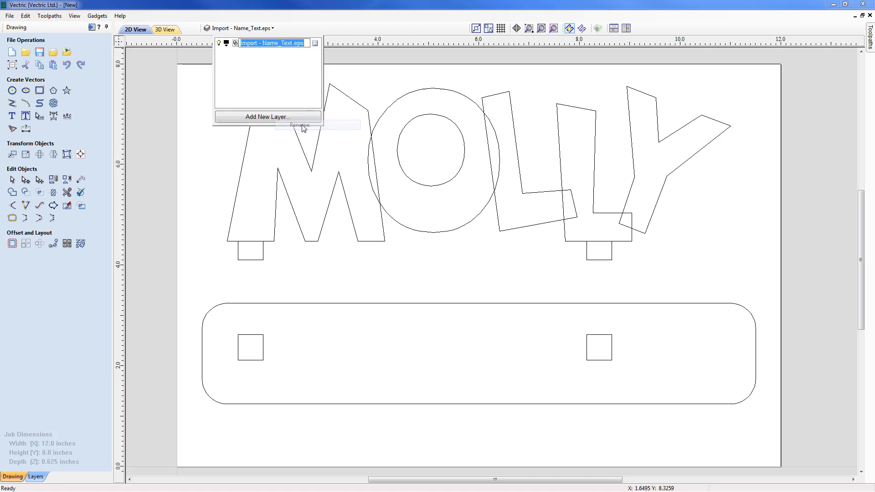
pyautogui.write('C')
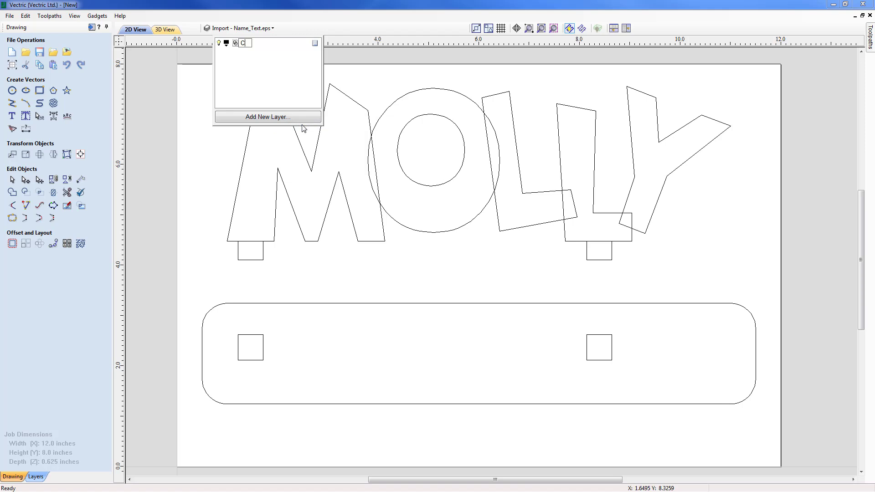
pyautogui.write('ut Out')
pyautogui.click(227, 146)
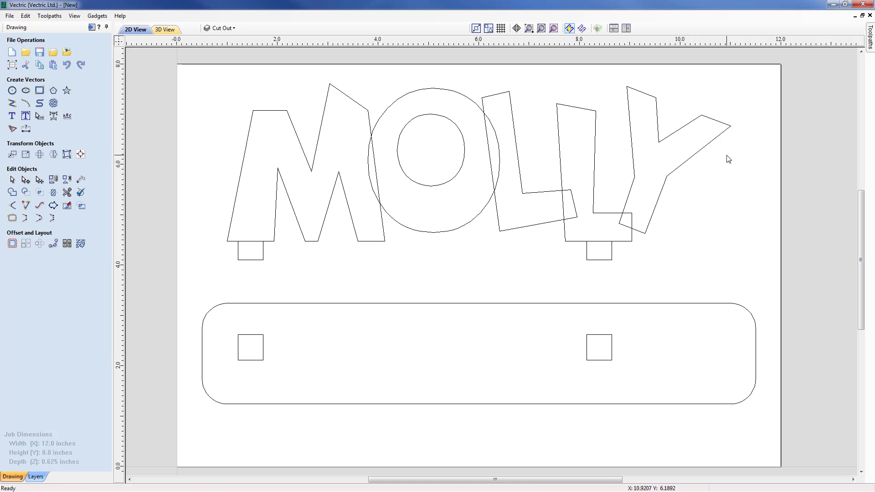
# Copy all the letter vectors to a new layer named Letter Bevel, with the new layer set as not visible.
pyautogui.moveTo(736, 151); pyautogui.dragTo(216, 181)
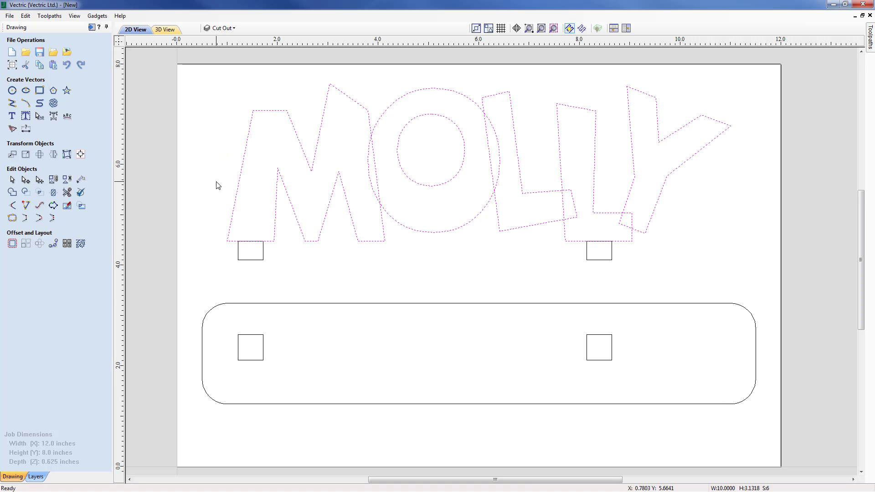
pyautogui.rightClick(419, 186)
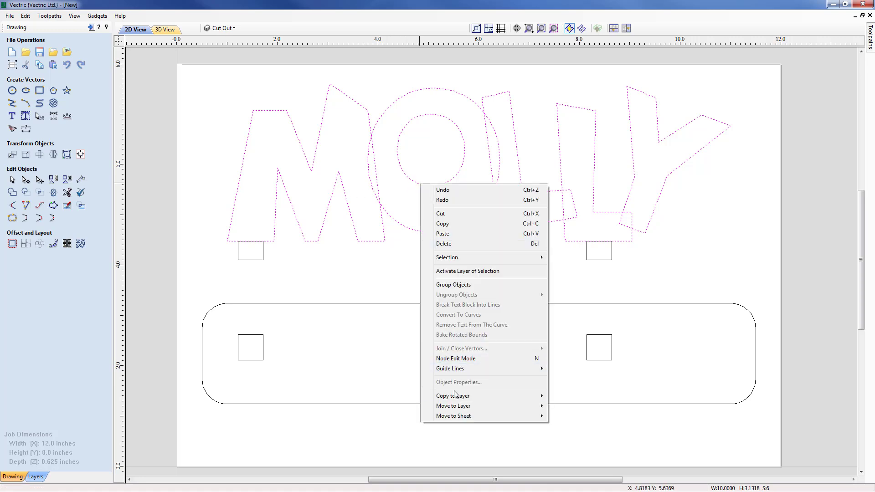
pyautogui.moveTo(455, 400)
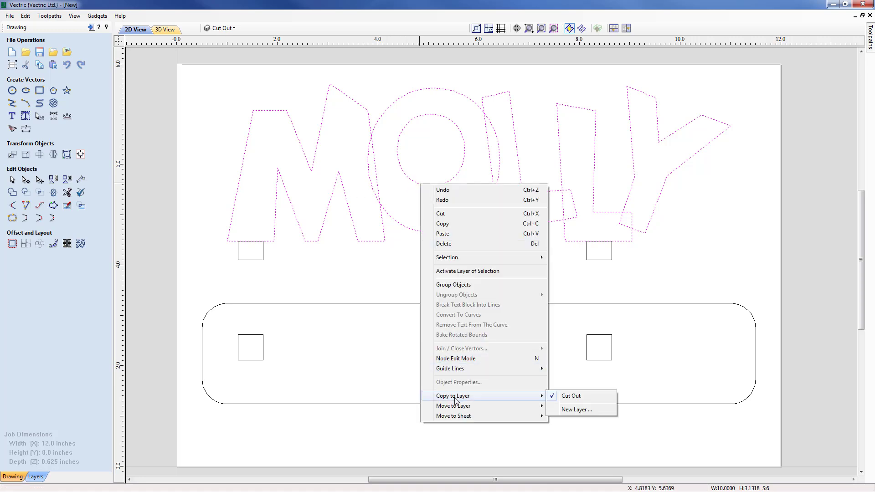
pyautogui.click(585, 410)
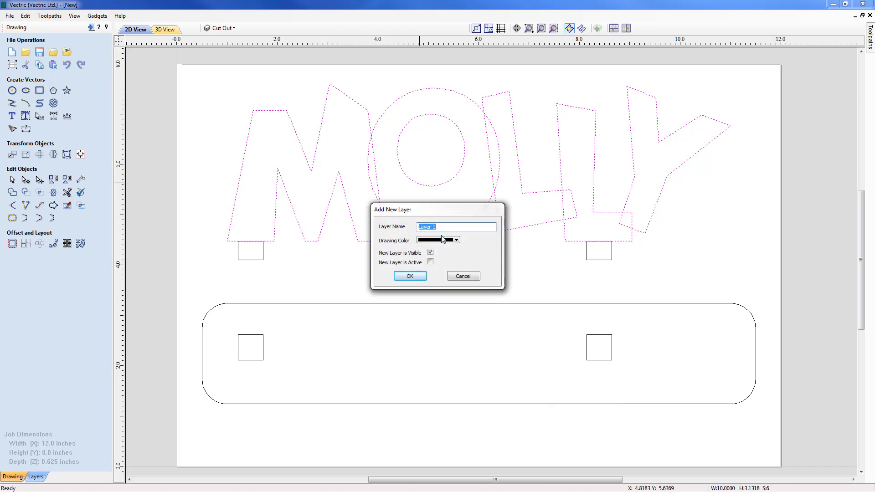
pyautogui.write('Letter Bevel')
pyautogui.click(430, 253)
pyautogui.click(416, 277)
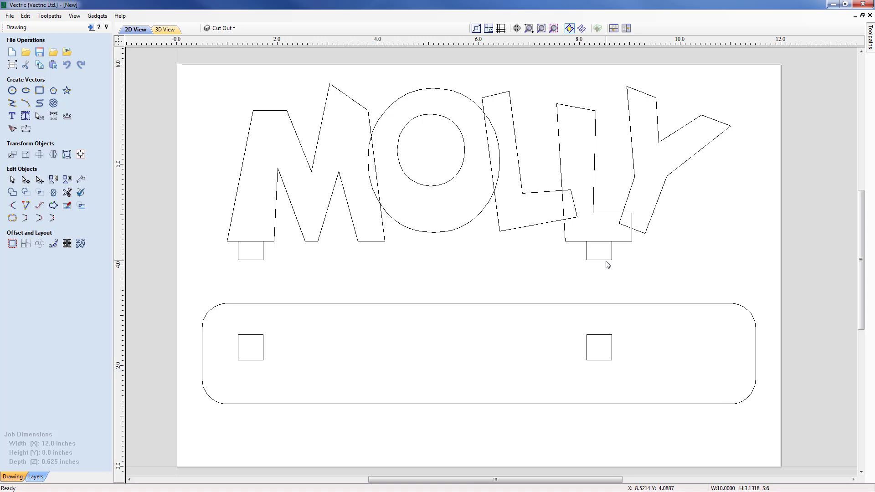
# Copy the two tab rectangles under the letters to a new layer named Pocket Tabs, set as not visible.
pyautogui.moveTo(640, 272); pyautogui.dragTo(215, 254)
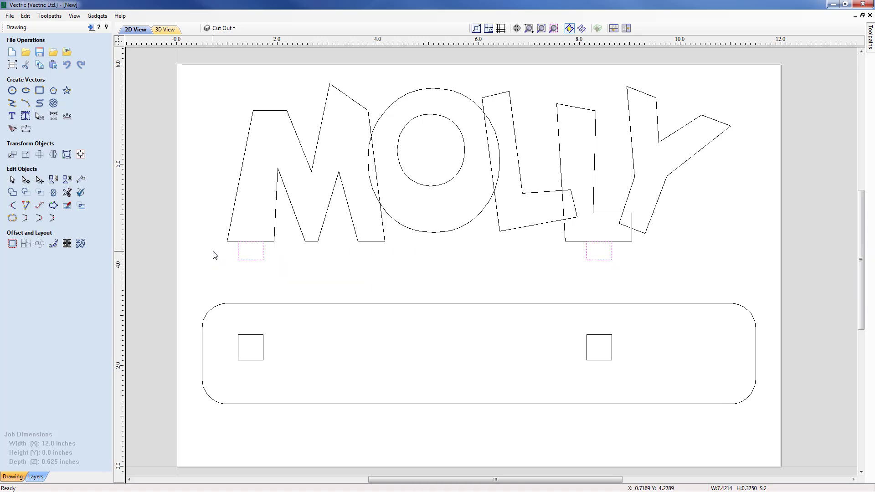
pyautogui.rightClick(251, 262)
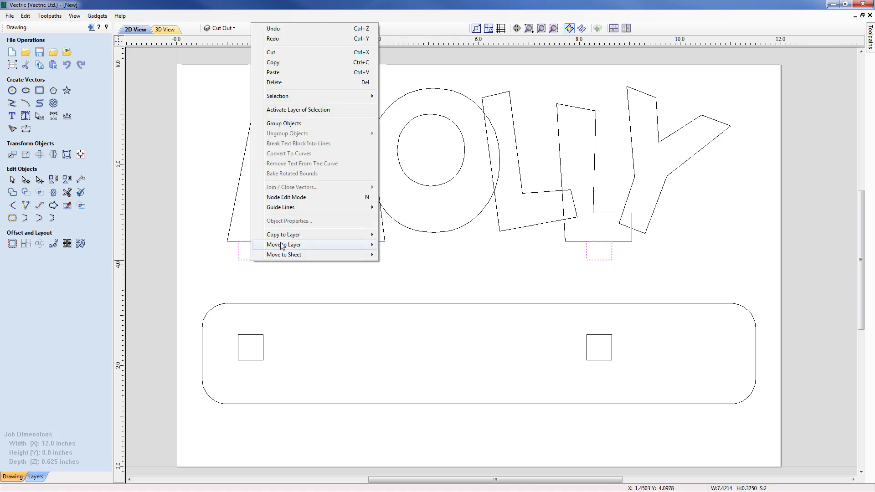
pyautogui.moveTo(283, 236)
pyautogui.click(398, 259)
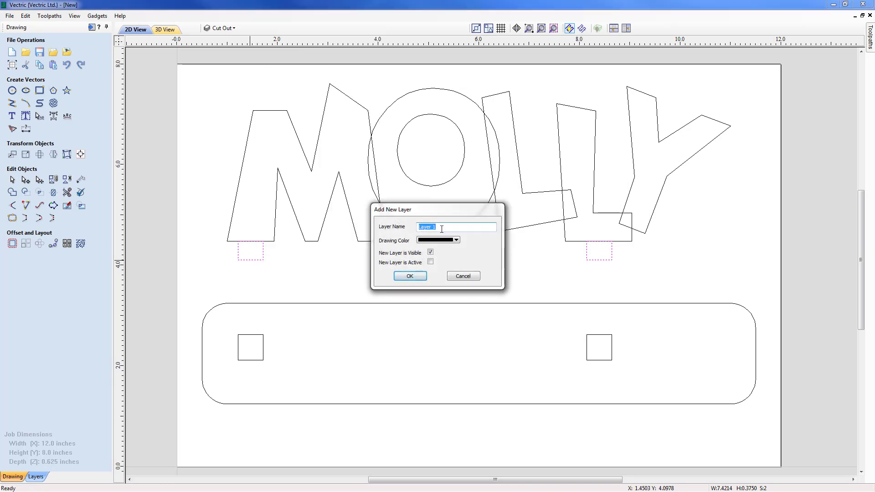
pyautogui.write('Pocket Tabs')
pyautogui.click(431, 252)
pyautogui.click(413, 277)
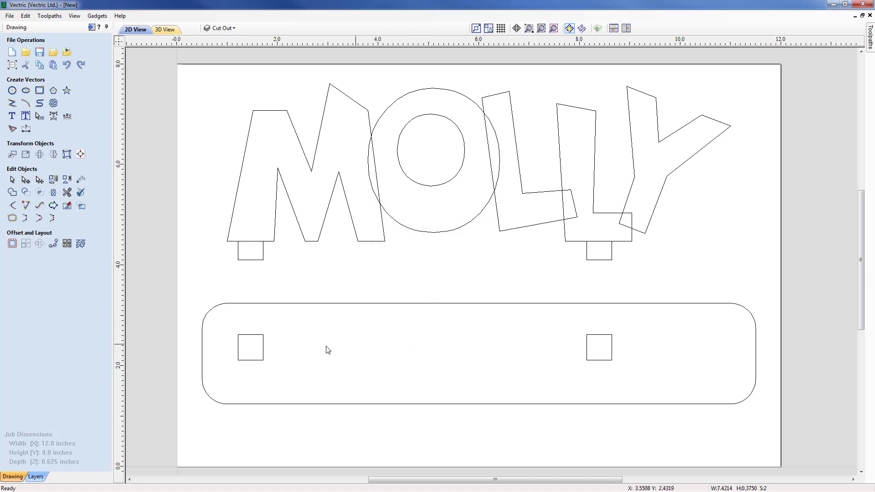
# Move the two slot squares in the base to a new visible layer named Slots.
pyautogui.moveTo(653, 376); pyautogui.dragTo(235, 337)
pyautogui.rightClick(263, 353)
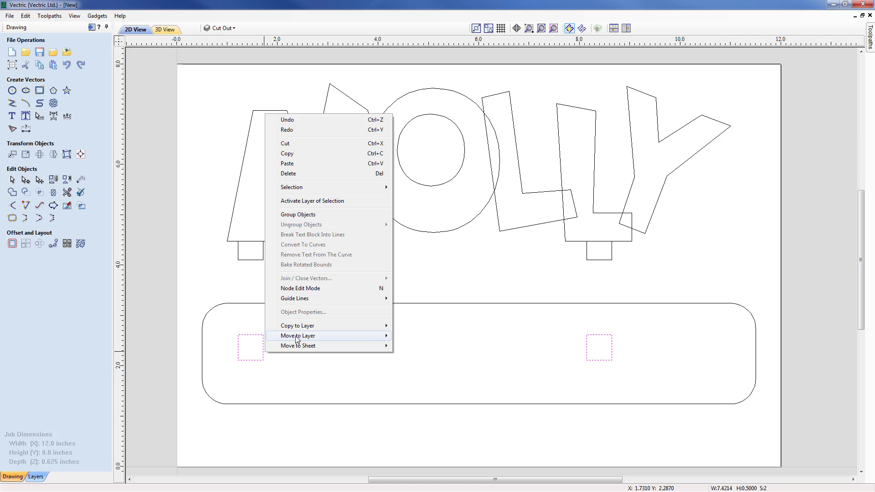
pyautogui.moveTo(296, 339)
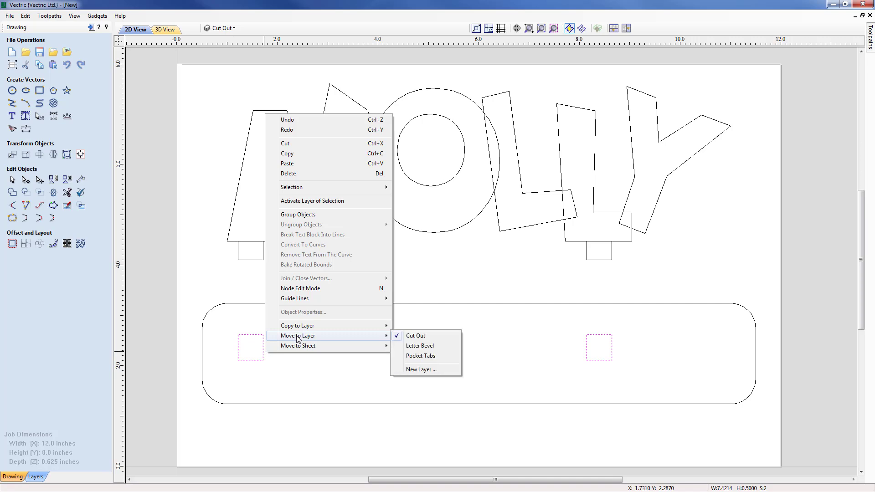
pyautogui.click(427, 370)
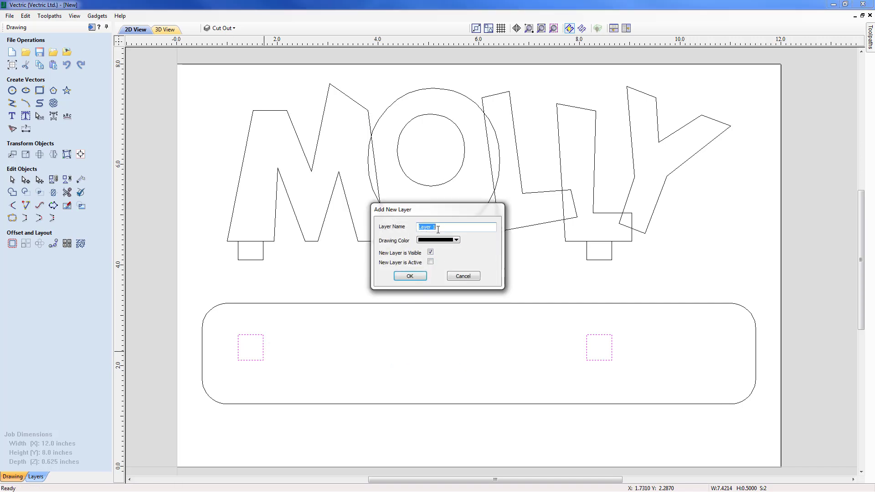
pyautogui.write('S;ots')
pyautogui.press('BackSpace')
pyautogui.press('BackSpace')
pyautogui.press('BackSpace')
pyautogui.write('ots')
pyautogui.click(410, 276)
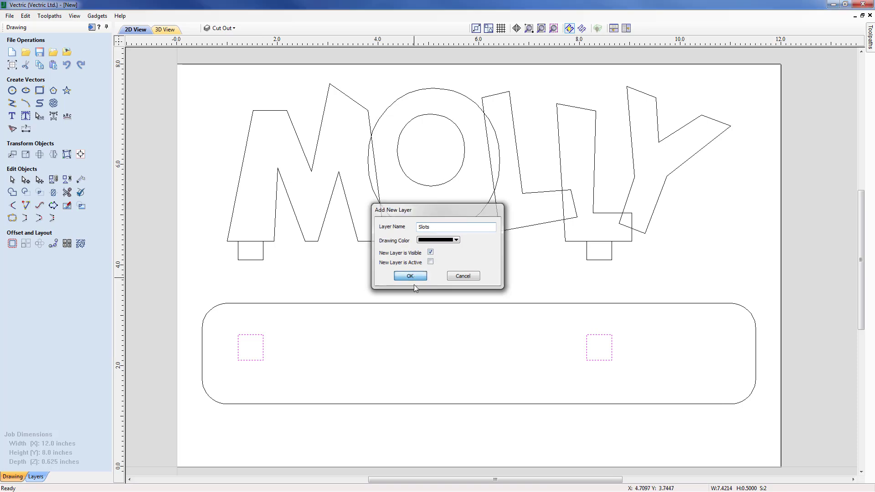
# Inspect the vectors on the Slots, Letter Bevel and Pocket Tabs layers by toggling layer visibility, leaving only Cut Out shown.
pyautogui.click(234, 28)
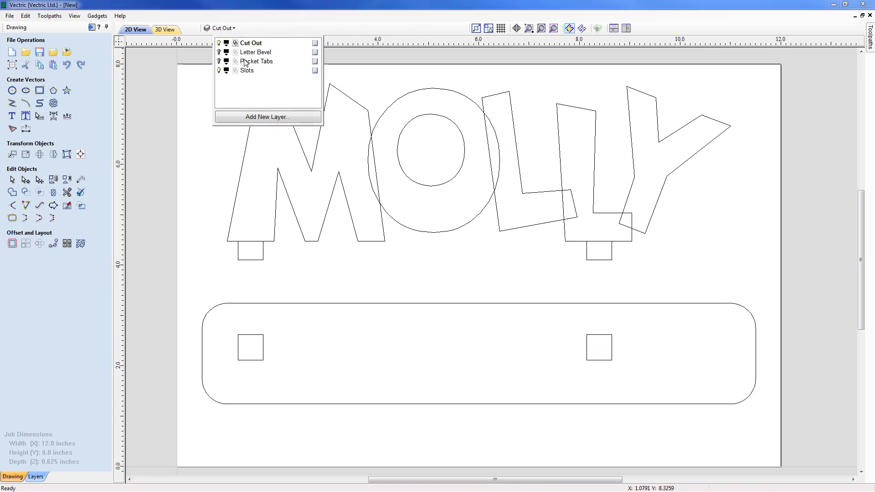
pyautogui.click(219, 71)
pyautogui.click(219, 71)
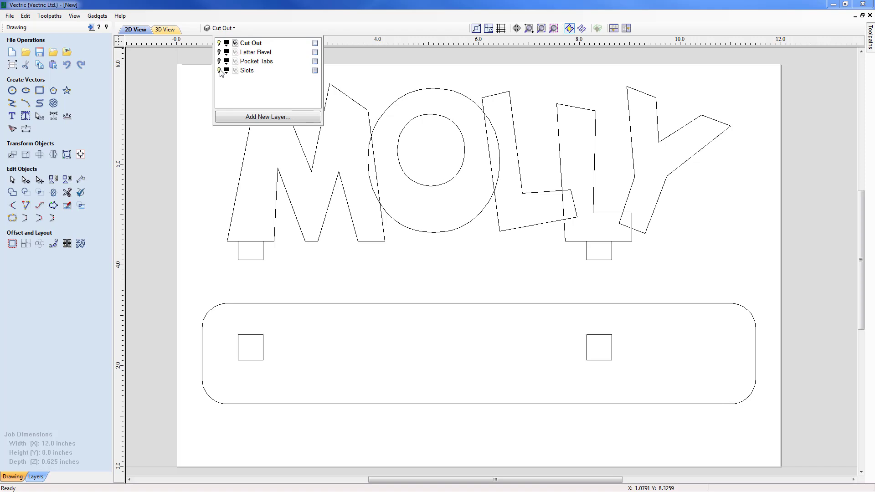
pyautogui.click(220, 71)
pyautogui.click(219, 43)
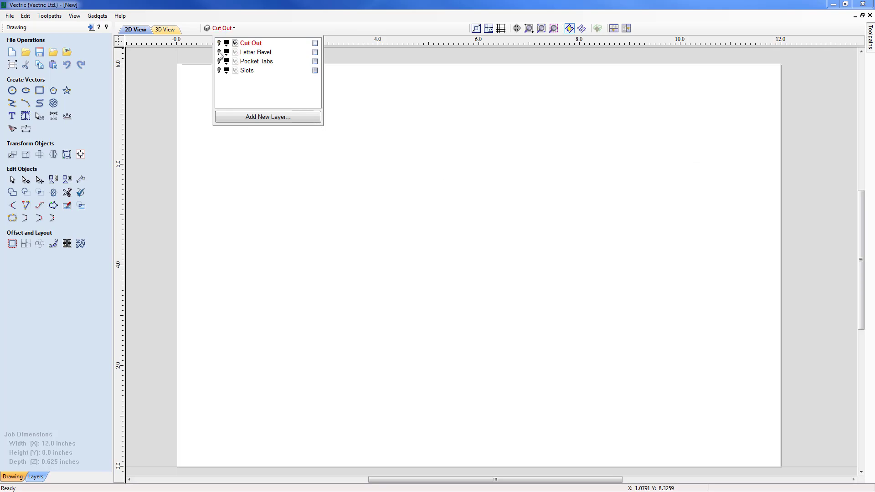
pyautogui.click(219, 53)
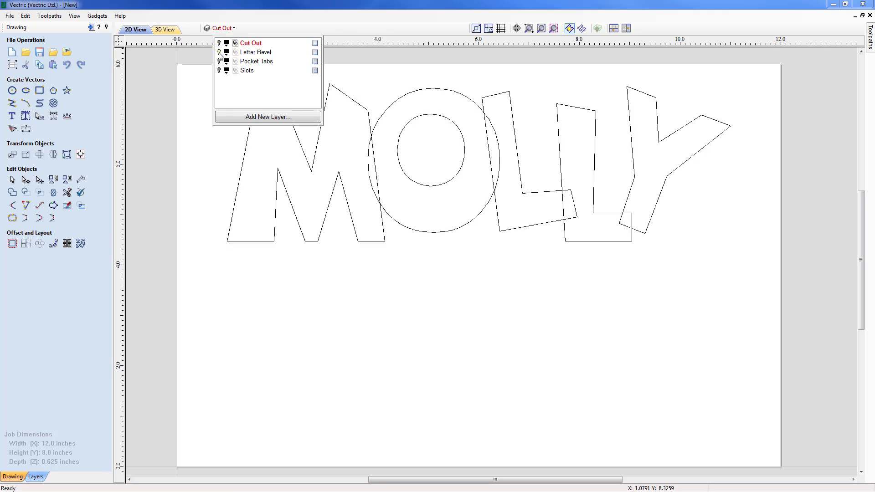
pyautogui.click(219, 52)
pyautogui.click(219, 61)
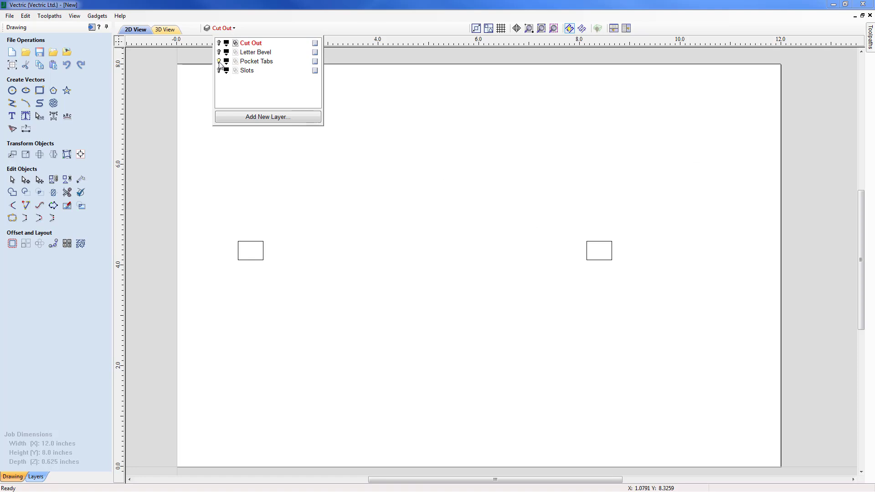
pyautogui.click(219, 61)
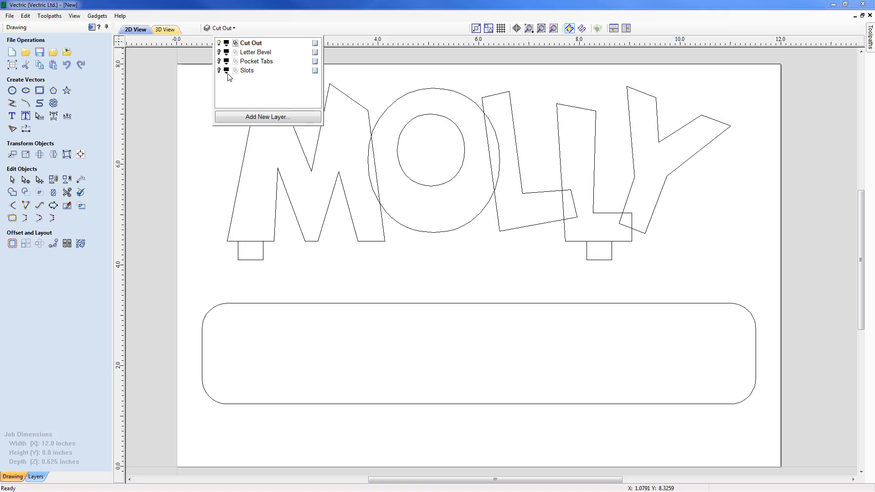
pyautogui.click(229, 153)
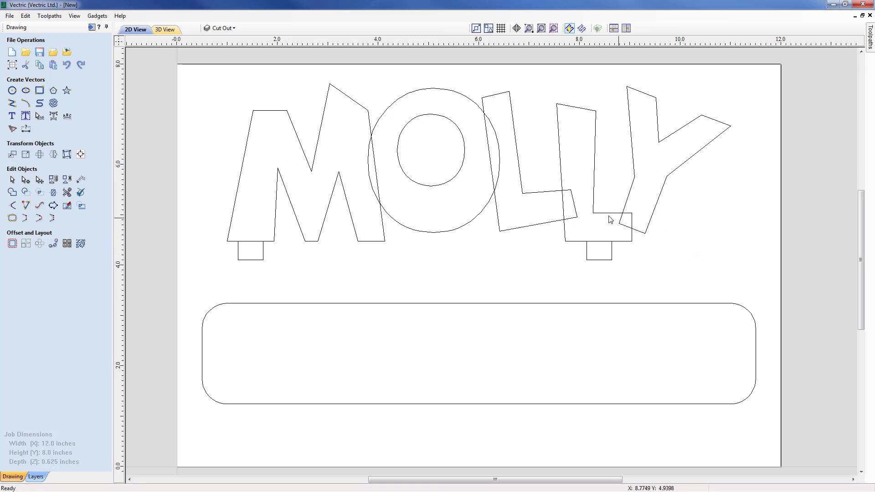
# Weld the overlapping letters and both tabs into one outline, keeping the inner oval of the O out of the selection.
pyautogui.moveTo(715, 274); pyautogui.dragTo(212, 147)
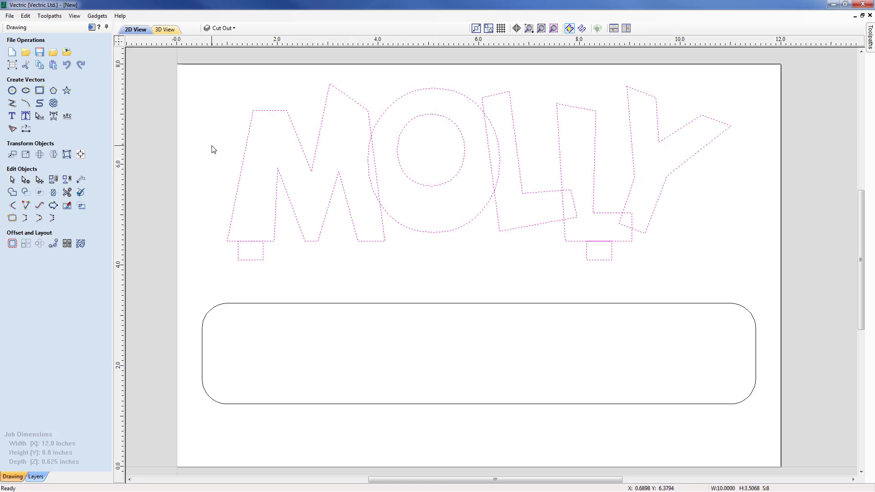
pyautogui.click(12, 192)
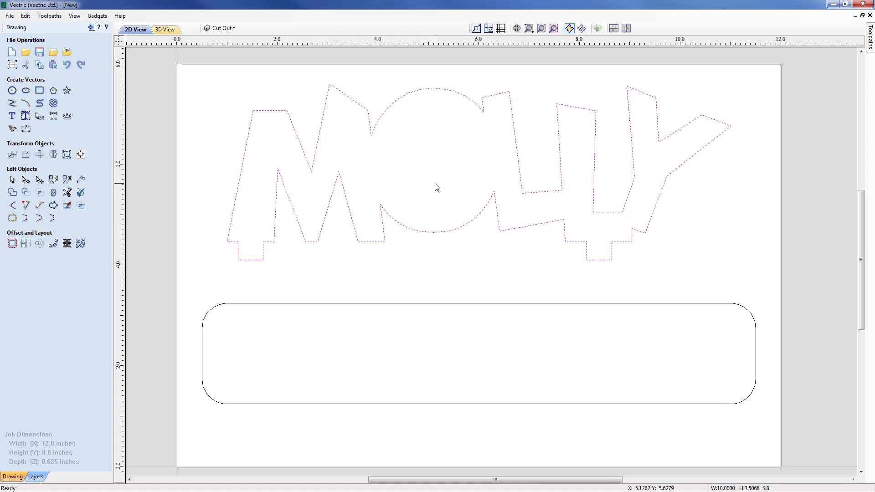
pyautogui.hotkey('ctrl', 'z')
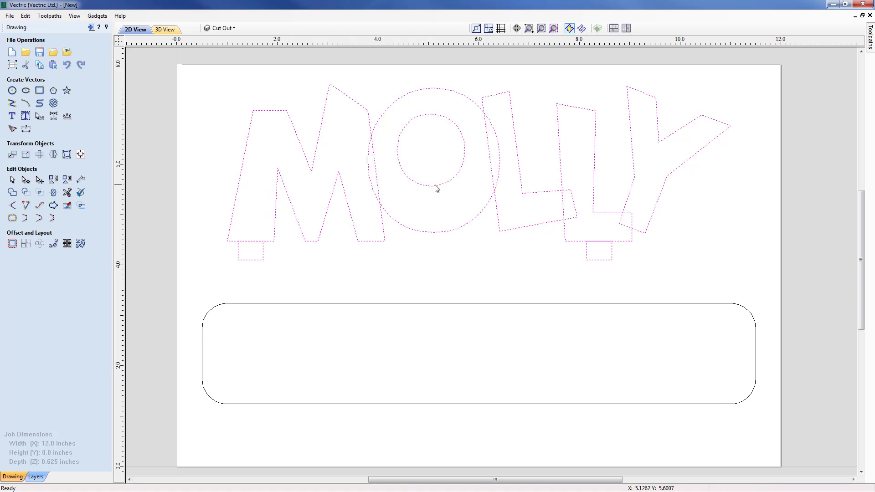
pyautogui.keyDown('ctrl'); pyautogui.click(436, 187); pyautogui.keyUp('ctrl')
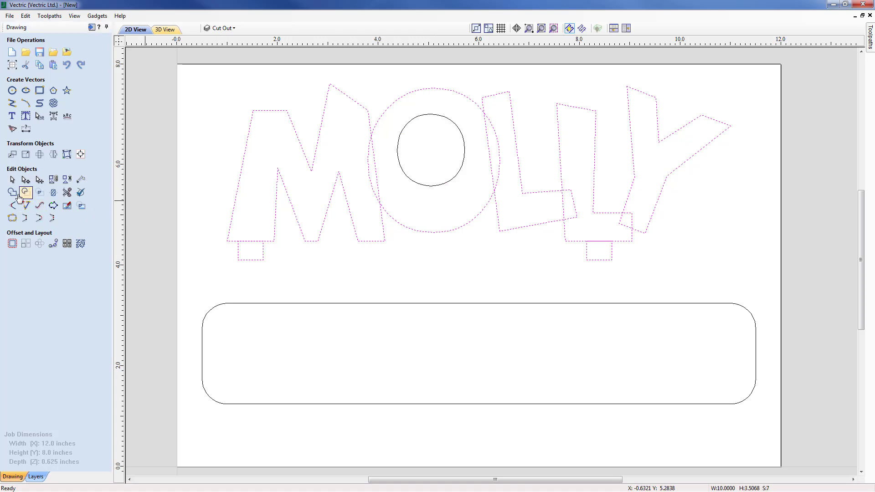
pyautogui.click(13, 193)
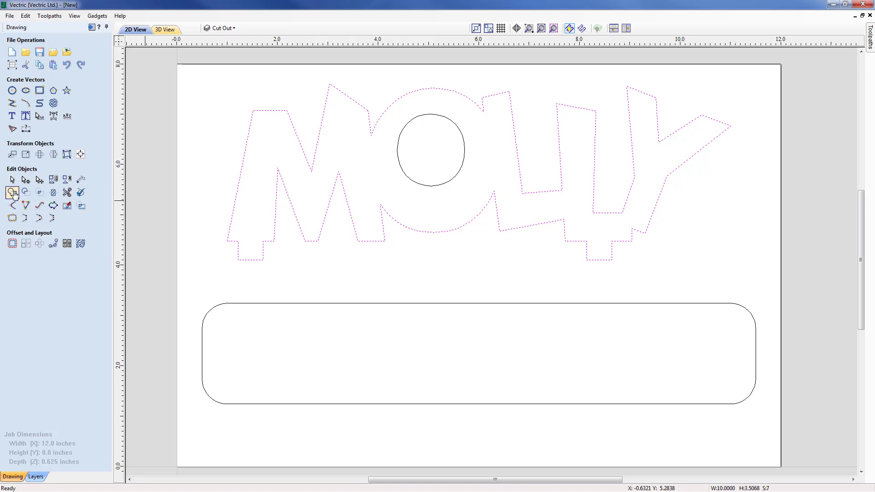
pyautogui.click(446, 260)
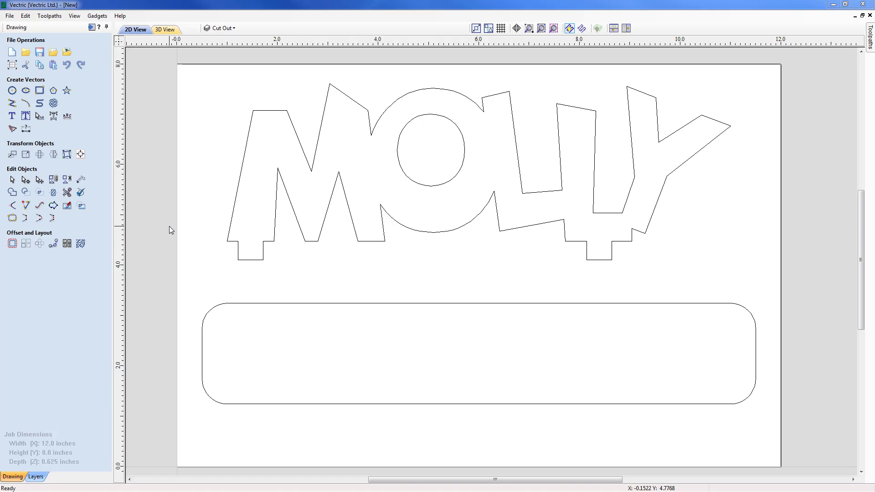
# Make the Slots layer visible again.
pyautogui.click(233, 29)
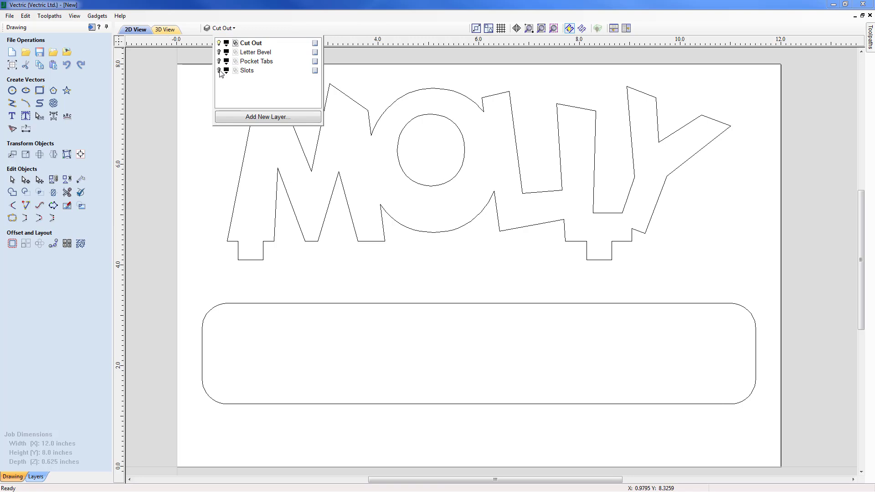
pyautogui.click(219, 70)
pyautogui.click(170, 170)
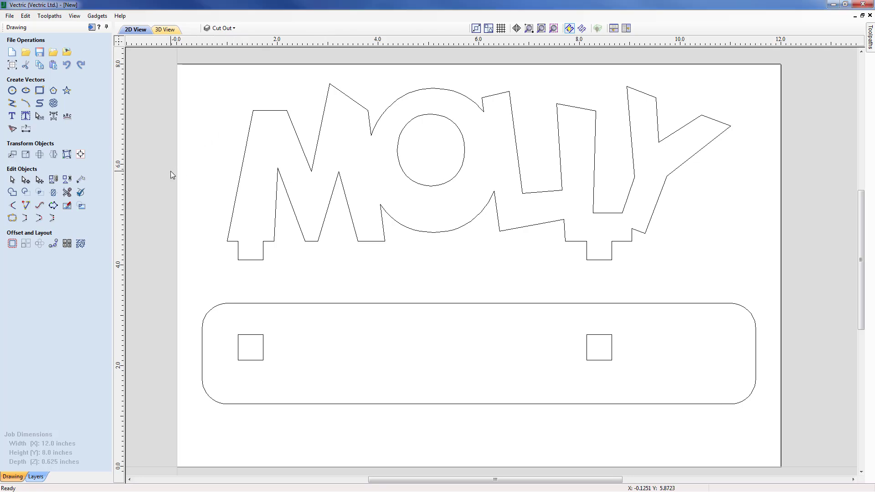
# Draw a circle with a diameter of 3/16 inch beside the tab under the M.
pyautogui.moveTo(343, 295); pyautogui.dragTo(422, 287, button='middle')
pyautogui.scroll(2, 423, 286)
pyautogui.scroll(2, 375, 263)
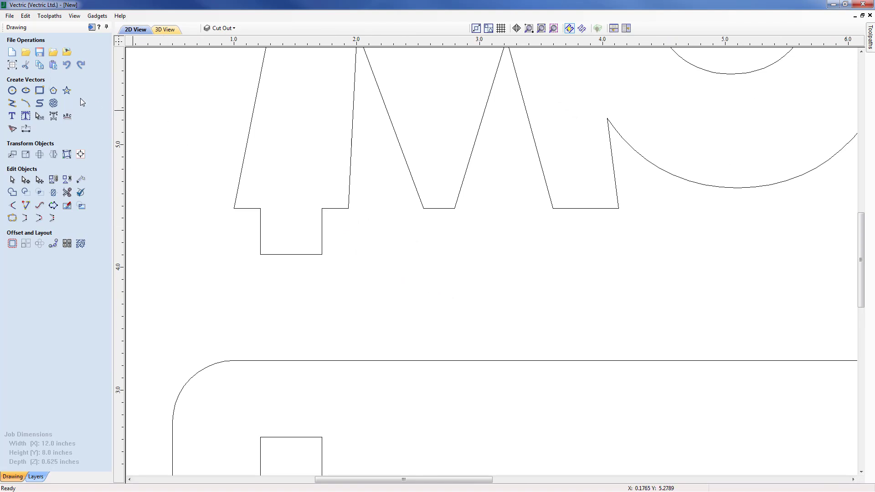
pyautogui.click(12, 90)
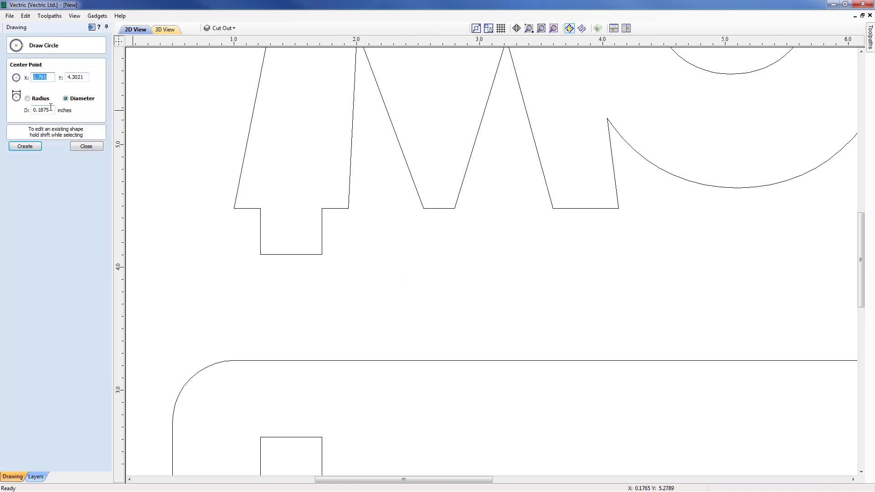
pyautogui.doubleClick(49, 110)
pyautogui.write('3/')
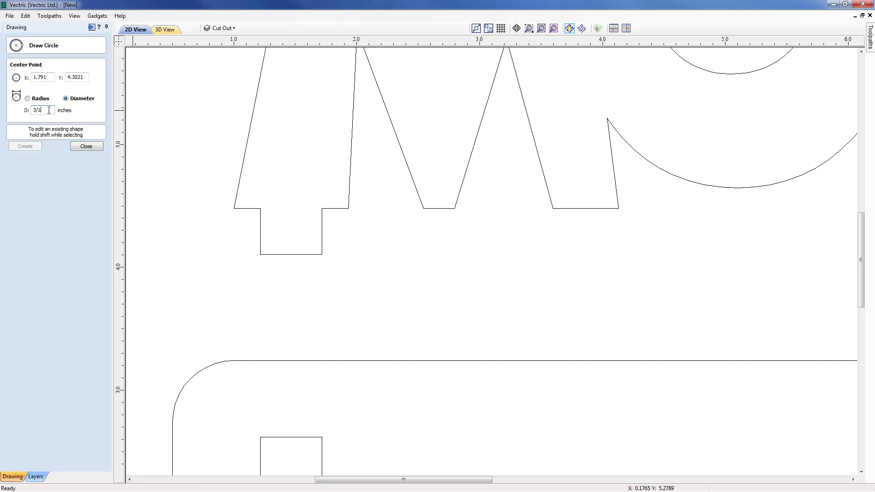
pyautogui.write('16')
pyautogui.press('Tab')
pyautogui.click(340, 229)
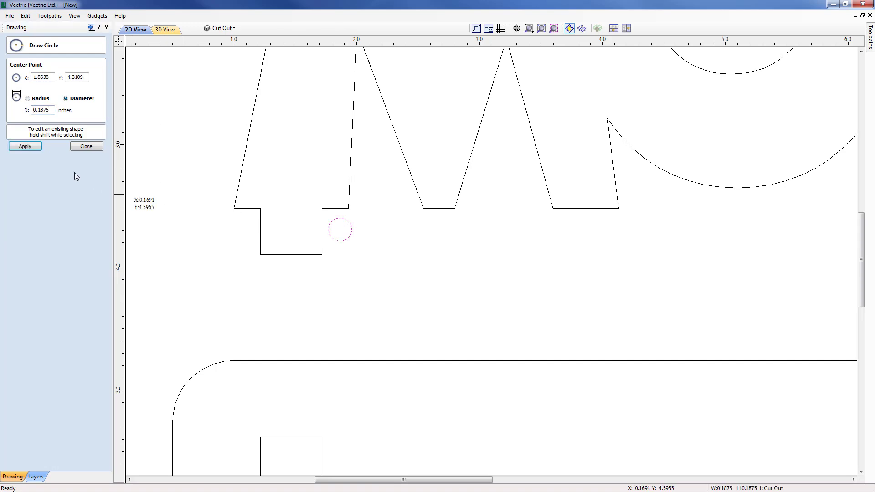
pyautogui.click(86, 146)
# Test the circle's fit in the tab's inner corner and in a corner of the slot below, and delete it.
pyautogui.scroll(4, 355, 240)
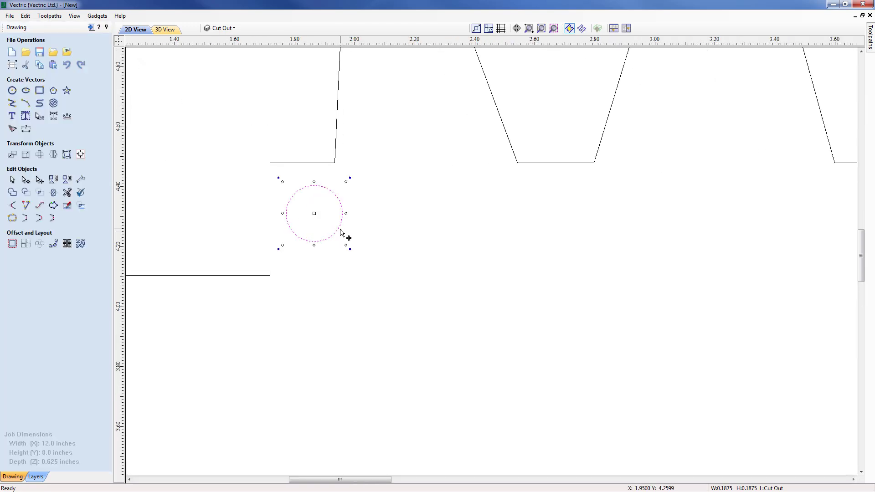
pyautogui.scroll(3, 341, 229)
pyautogui.moveTo(387, 256); pyautogui.dragTo(360, 226)
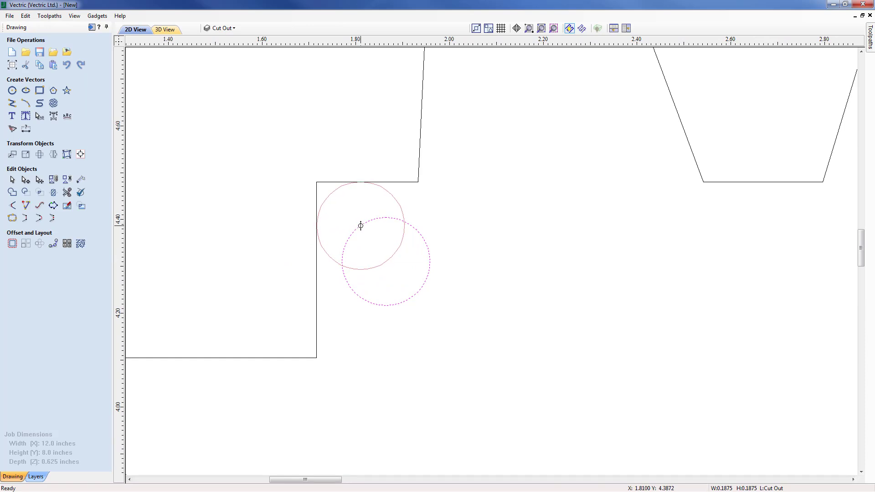
pyautogui.moveTo(361, 226); pyautogui.dragTo(361, 226)
pyautogui.scroll(-6, 418, 316)
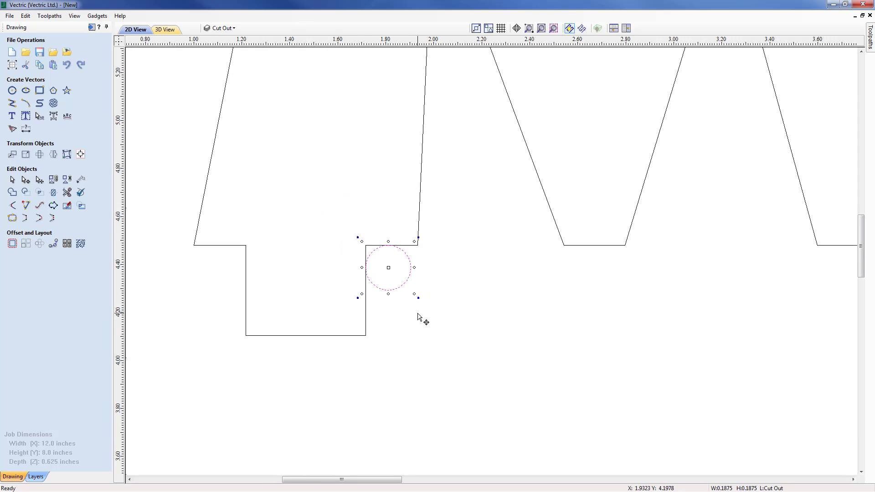
pyautogui.moveTo(432, 396); pyautogui.dragTo(425, 199, button='middle')
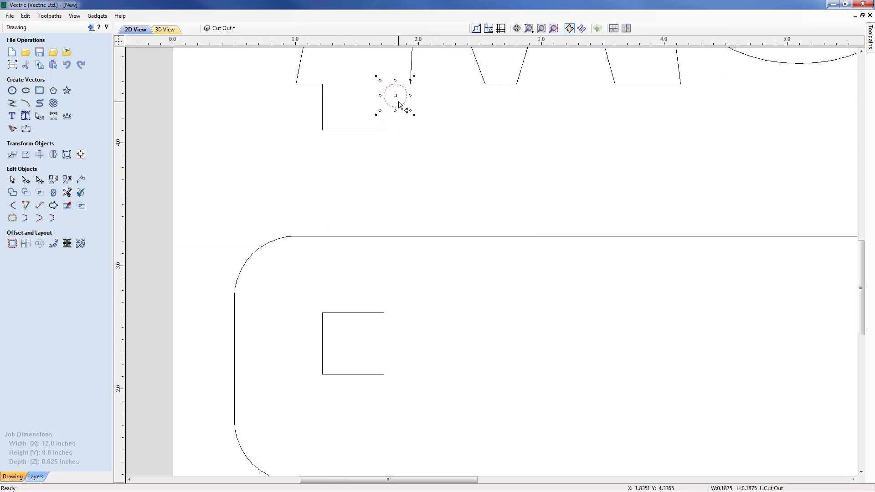
pyautogui.moveTo(395, 94); pyautogui.dragTo(334, 363)
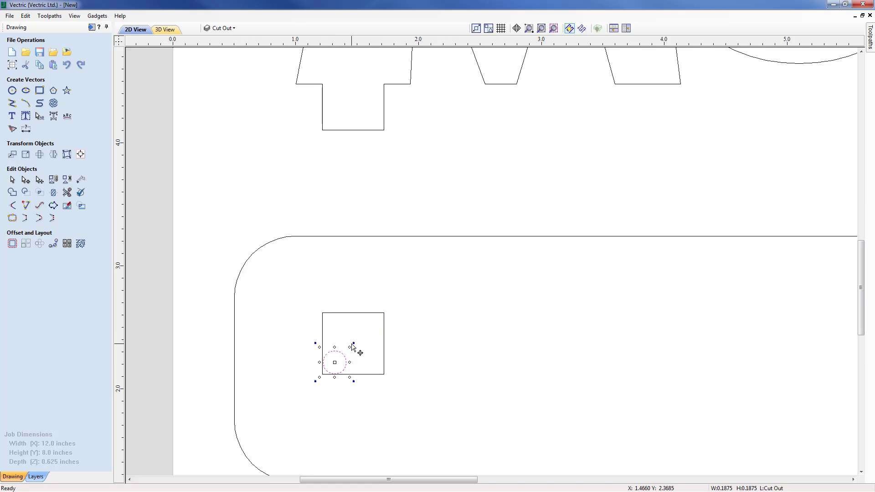
pyautogui.press('Delete')
# Try tool radii of 3/16 and 3/32 inch for the T-Bone fillets.
pyautogui.scroll(-2, 403, 234)
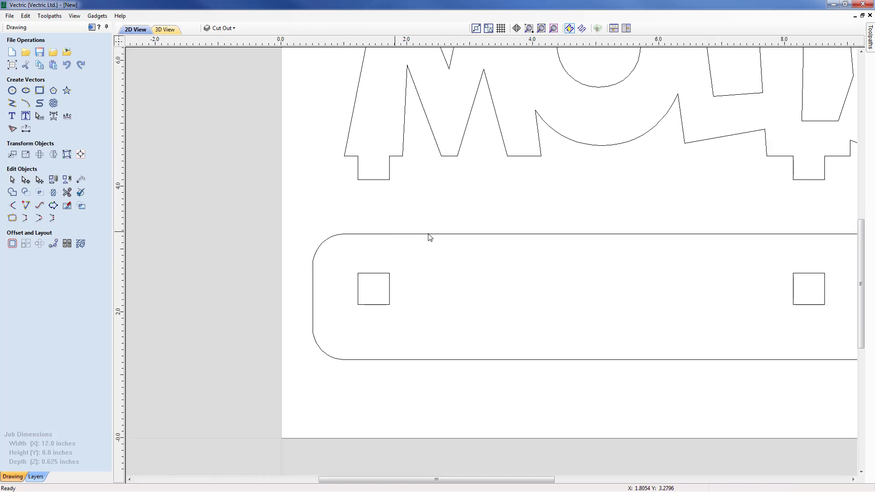
pyautogui.moveTo(502, 272)
pyautogui.mouseDown(button='middle')
pyautogui.moveTo(471, 274)
pyautogui.moveTo(473, 287)
pyautogui.mouseUp(button='middle')
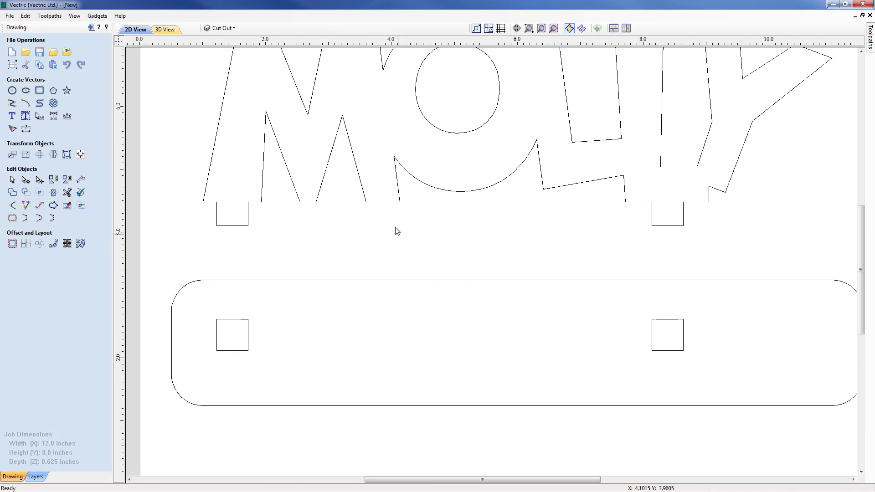
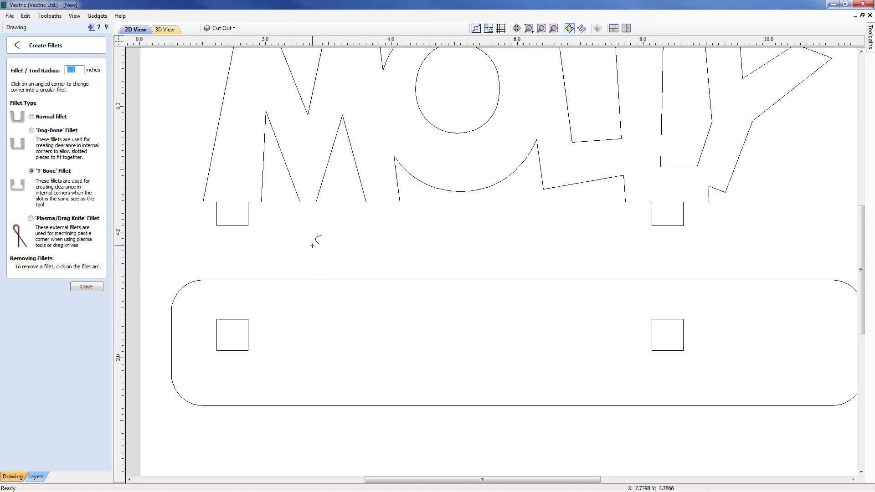
pyautogui.moveTo(313, 242); pyautogui.dragTo(582, 348, button='middle')
pyautogui.scroll(5, 579, 339)
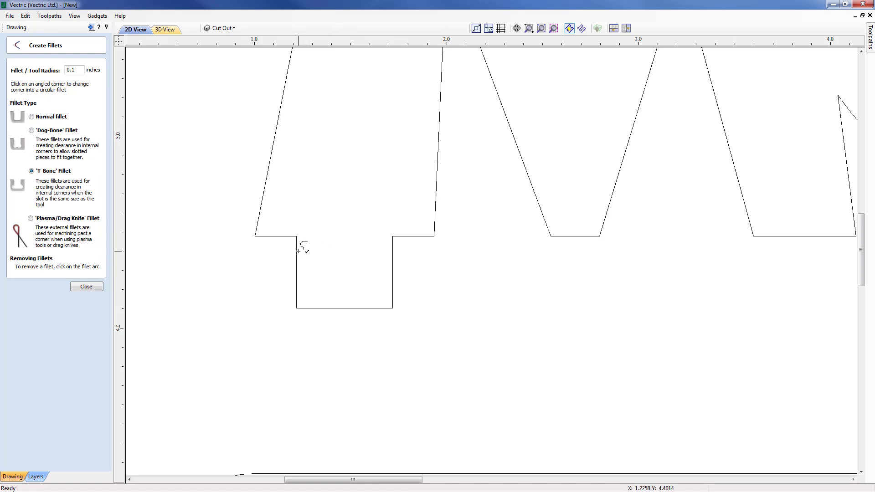
pyautogui.click(83, 70)
pyautogui.doubleClick(83, 69)
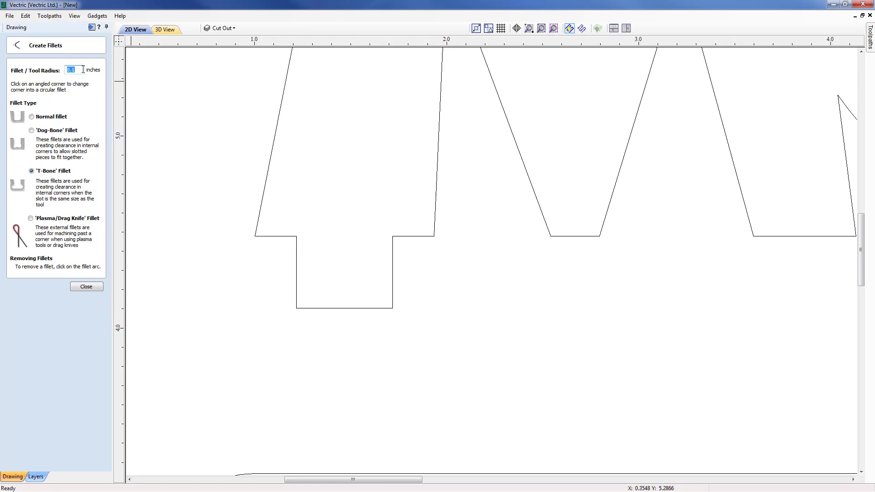
pyautogui.write('3/16')
pyautogui.press('Return')
pyautogui.doubleClick(84, 70)
pyautogui.write('3/32')
pyautogui.press('Return')
# Add T-Bone fillets with a tool radius of 0.1 inches to both inner corners of the tab under the M.
pyautogui.moveTo(72, 69); pyautogui.dragTo(107, 71)
pyautogui.write('1')
pyautogui.click(297, 247)
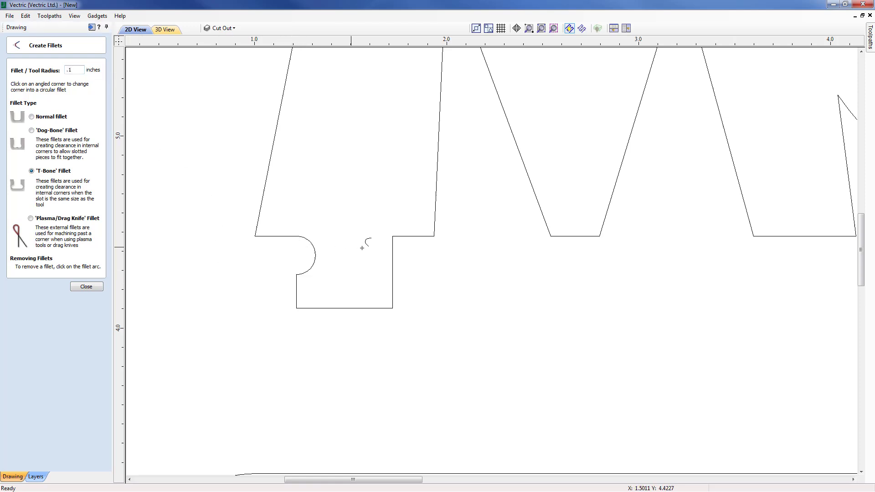
pyautogui.click(393, 246)
# Add the same T-Bone fillets to both inner corners of the tab under the second L.
pyautogui.scroll(-3, 477, 271)
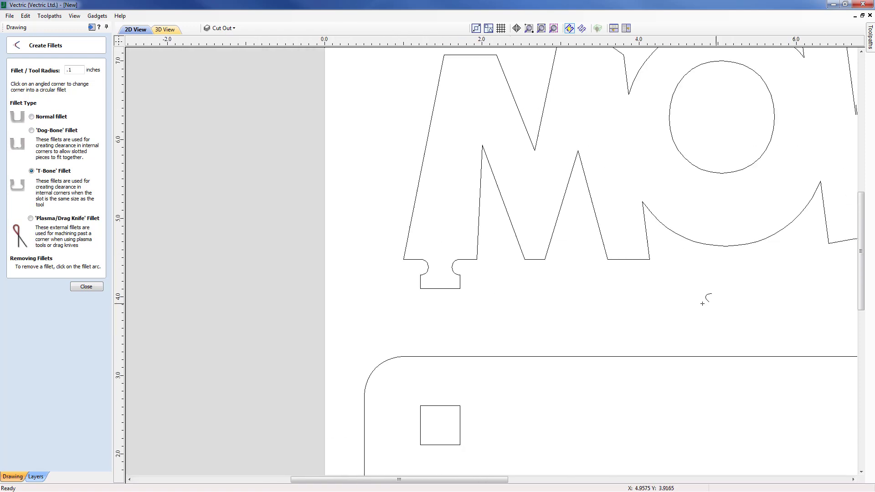
pyautogui.moveTo(703, 296); pyautogui.dragTo(476, 293, button='middle')
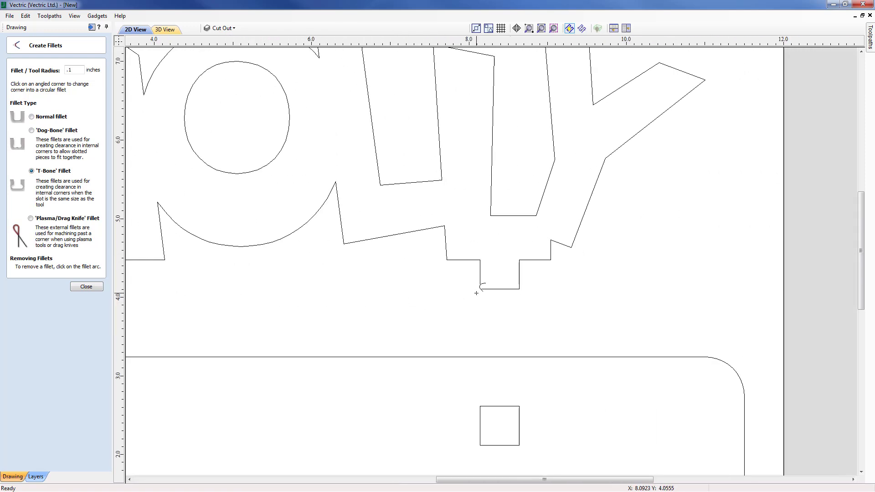
pyautogui.click(481, 261)
pyautogui.click(518, 265)
# Add T-Bone fillets to all four corners of the base slot below the M.
pyautogui.scroll(-3, 360, 356)
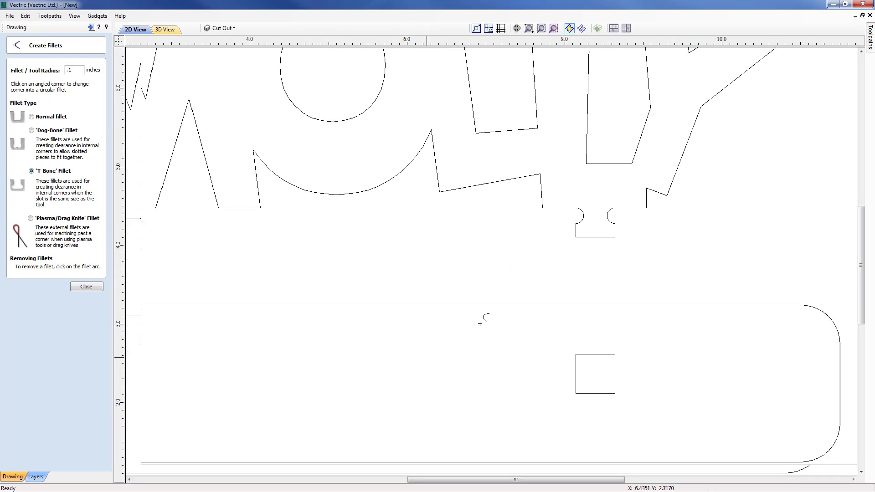
pyautogui.hscroll(-5, 370, 274)
pyautogui.moveTo(268, 272); pyautogui.dragTo(485, 280, button='middle')
pyautogui.scroll(2, 484, 279)
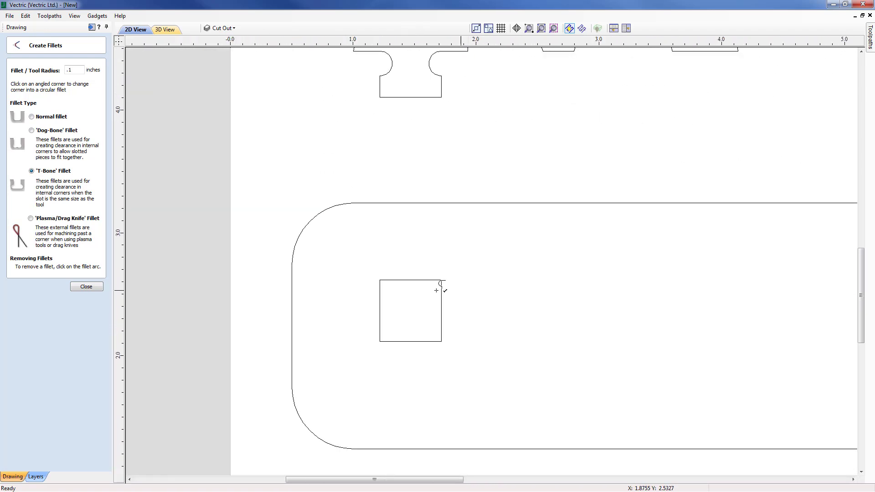
pyautogui.click(381, 289)
pyautogui.click(380, 331)
pyautogui.click(441, 332)
pyautogui.click(442, 288)
pyautogui.moveTo(499, 289); pyautogui.dragTo(357, 316, button='middle')
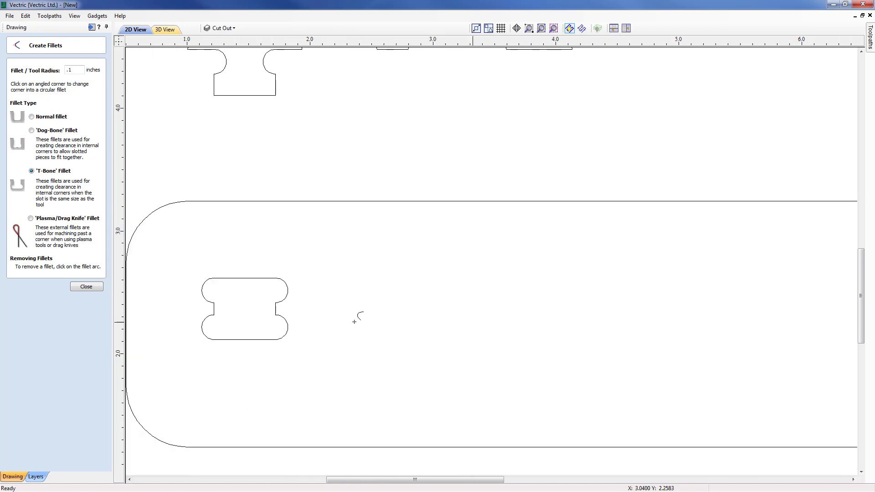
# Add T-Bone fillets to all four corners of the base slot below the second L and finish filleting.
pyautogui.hscroll(5, 405, 316)
pyautogui.scroll(-2, 680, 325)
pyautogui.moveTo(680, 324); pyautogui.dragTo(432, 324, button='middle')
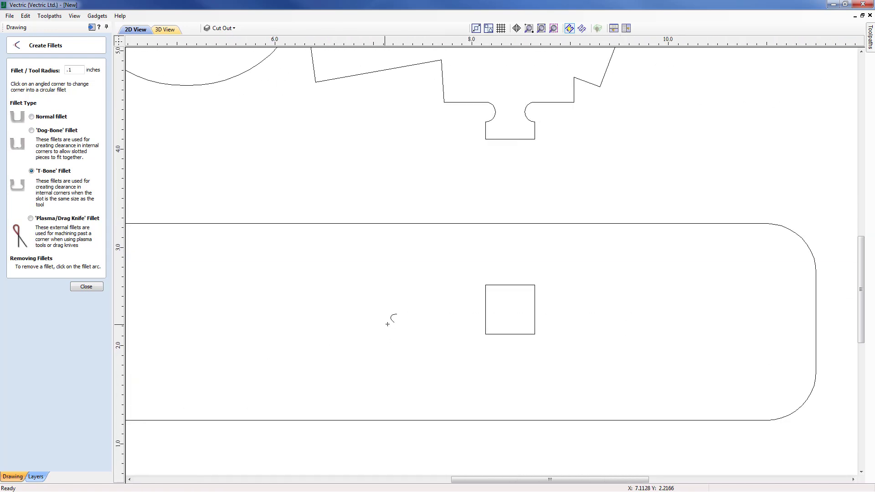
pyautogui.click(487, 292)
pyautogui.click(489, 325)
pyautogui.click(535, 325)
pyautogui.click(536, 285)
pyautogui.click(100, 289)
pyautogui.scroll(-3, 486, 292)
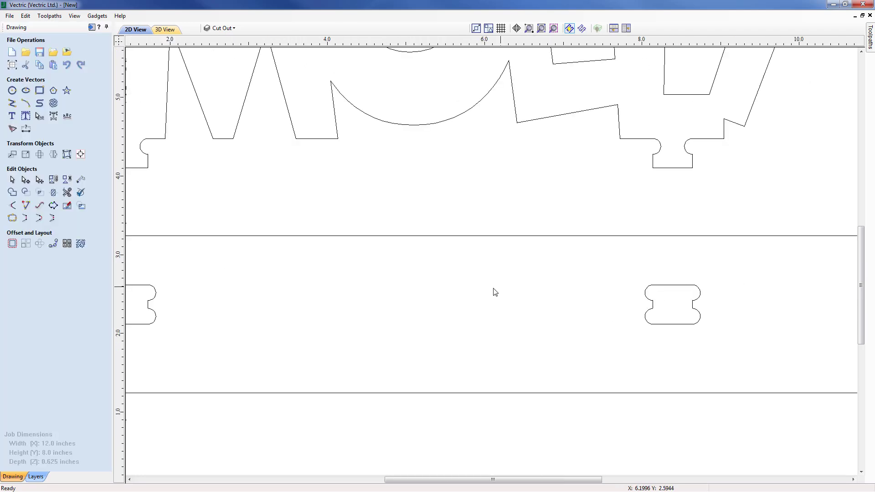
pyautogui.moveTo(449, 314); pyautogui.dragTo(422, 318, button='middle')
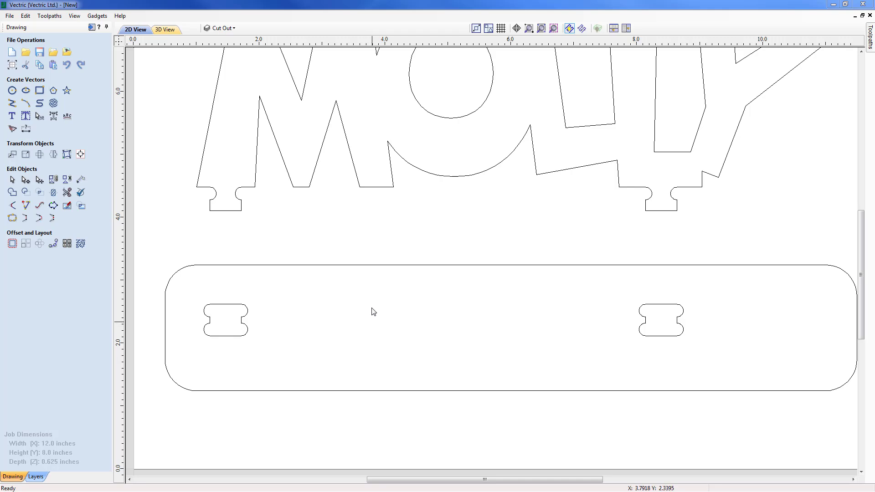
# Hide the Cut Out layer, show the Letter Bevel layer and make it the active layer.
pyautogui.click(233, 28)
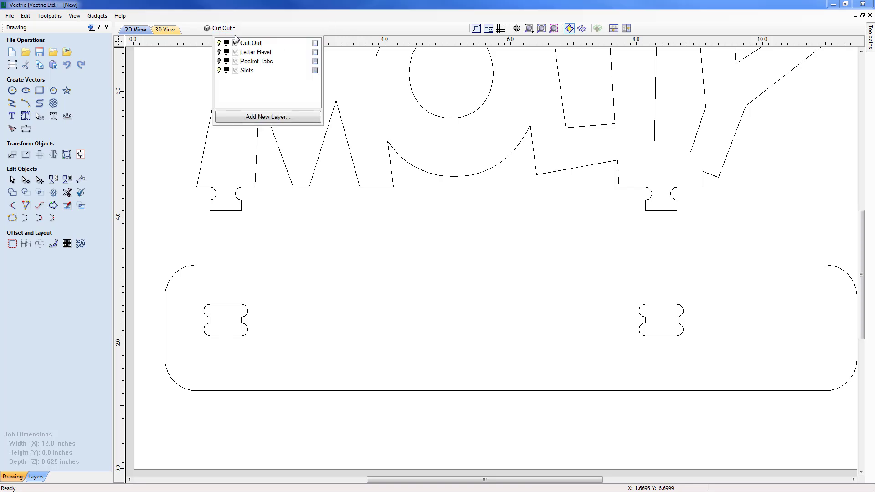
pyautogui.click(218, 43)
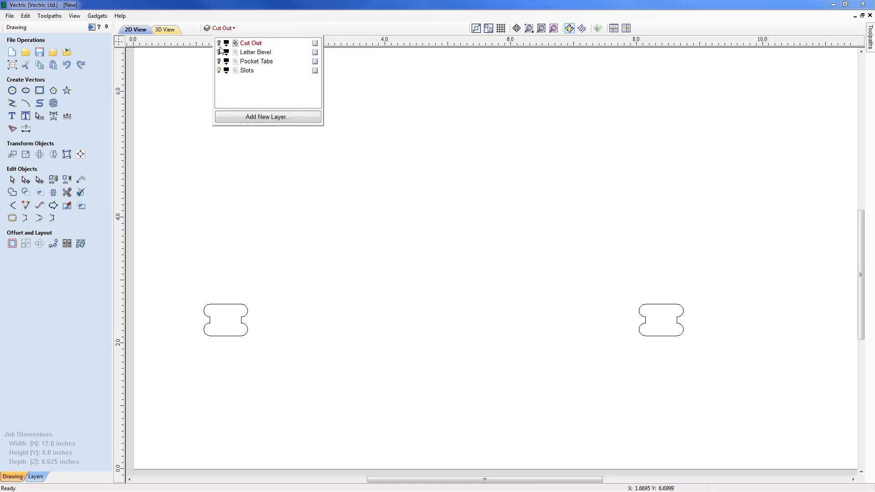
pyautogui.click(219, 52)
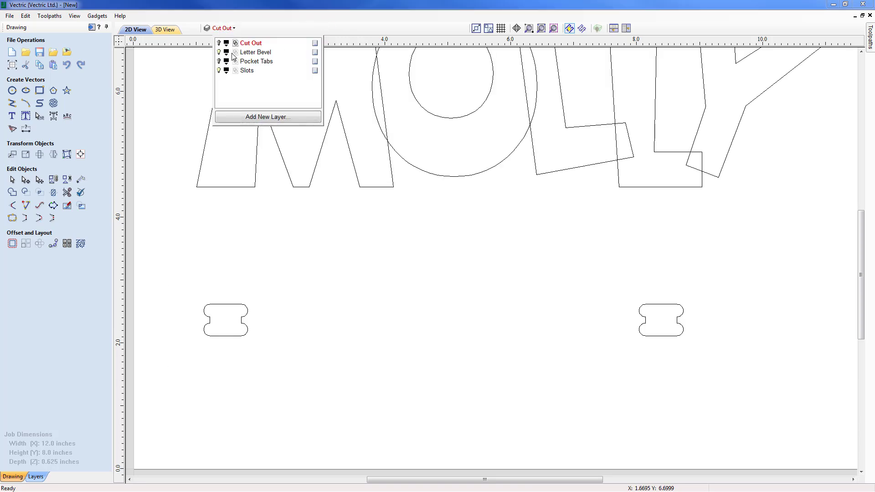
pyautogui.click(255, 53)
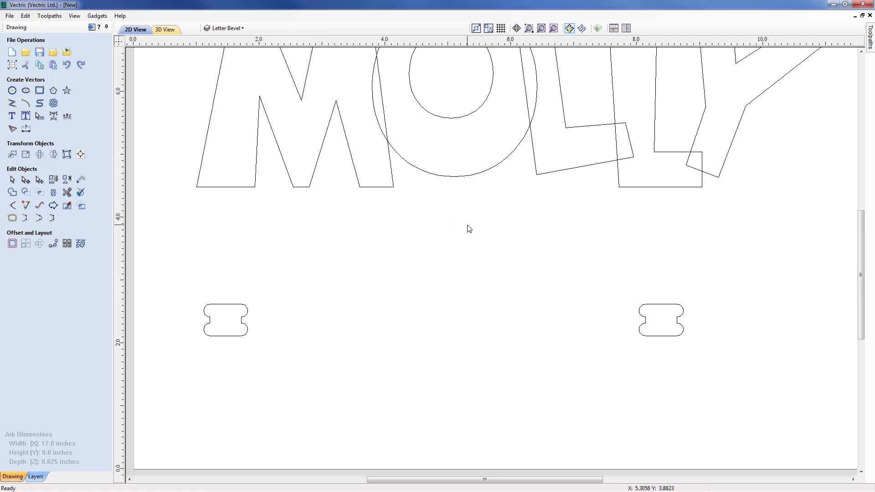
# Trim the overlapping outline sections between neighbouring letters of MOLLY so each letter butts against the next.
pyautogui.moveTo(534, 239); pyautogui.dragTo(520, 391, button='middle')
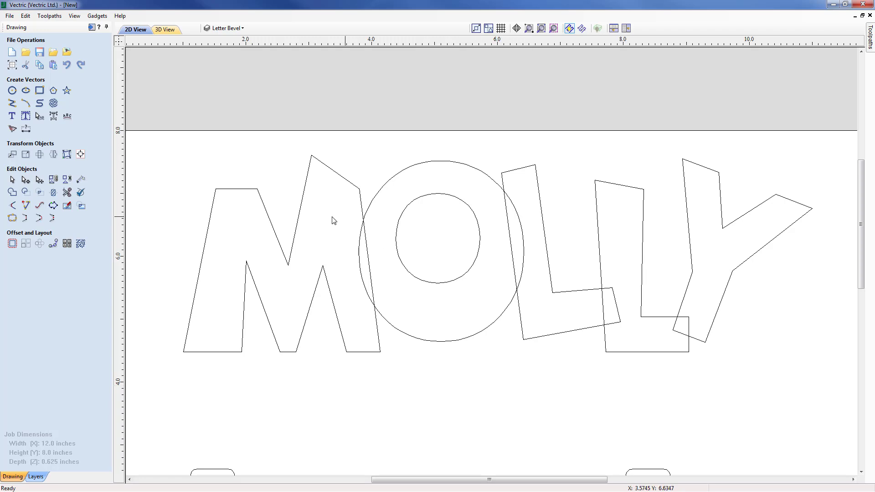
pyautogui.click(67, 193)
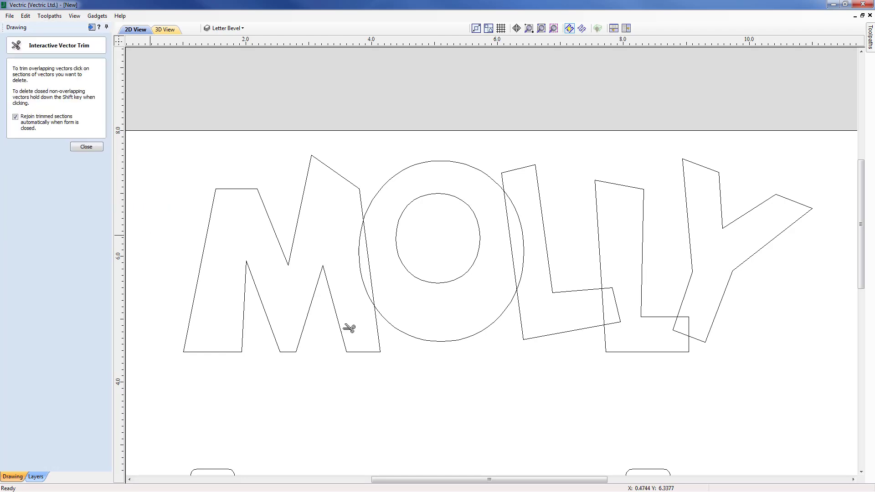
pyautogui.click(369, 260)
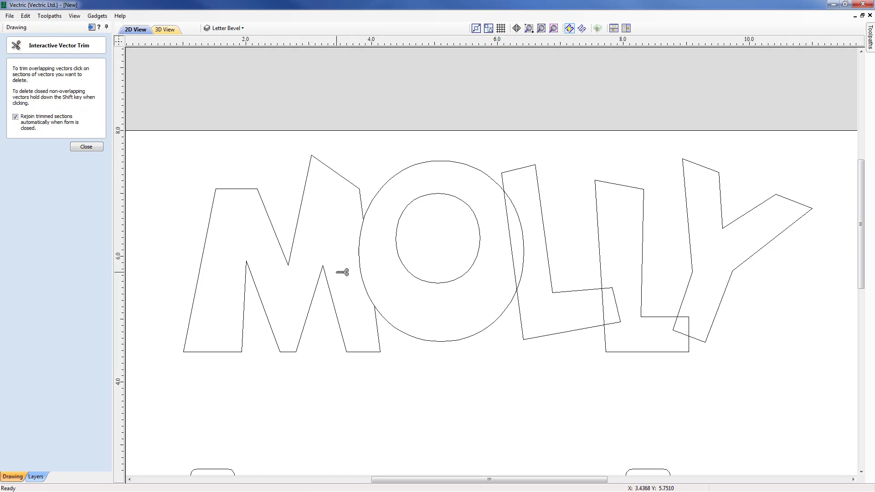
pyautogui.click(524, 233)
pyautogui.click(619, 304)
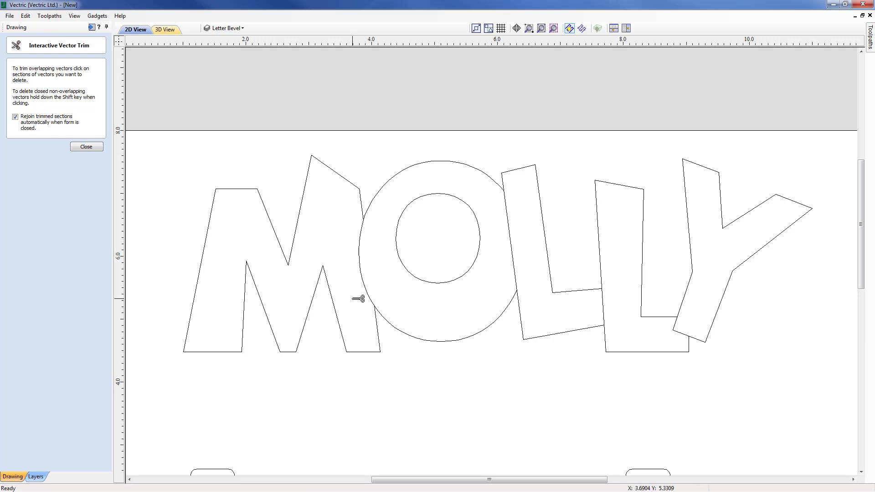
pyautogui.click(87, 147)
pyautogui.scroll(-2, 227, 173)
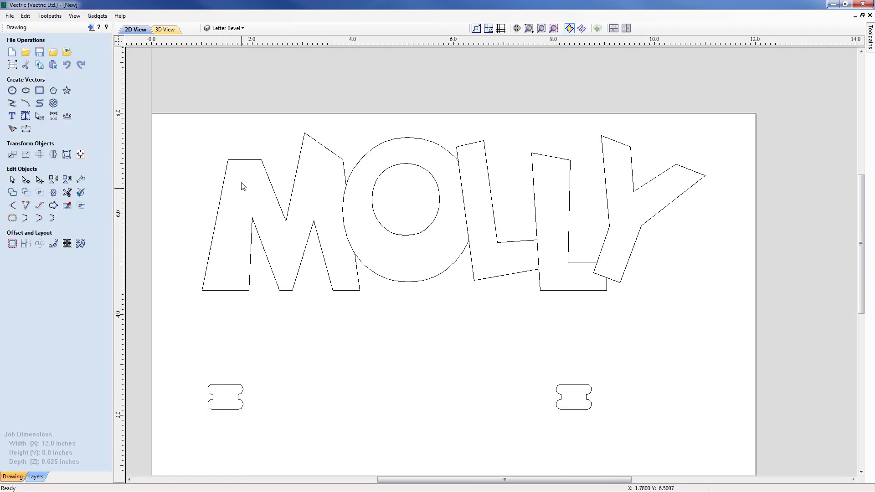
# Hide the Letter Bevel layer and show the Cut Out and Pocket Tabs layers.
pyautogui.click(243, 29)
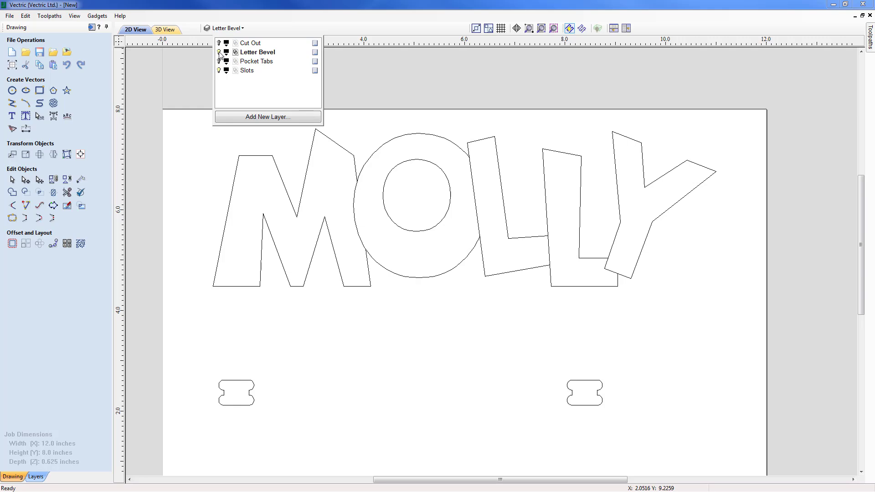
pyautogui.click(219, 52)
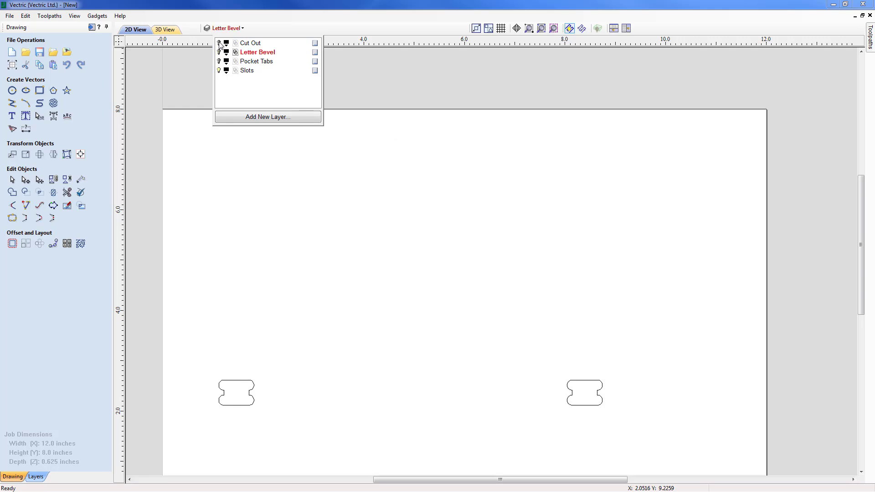
pyautogui.click(219, 43)
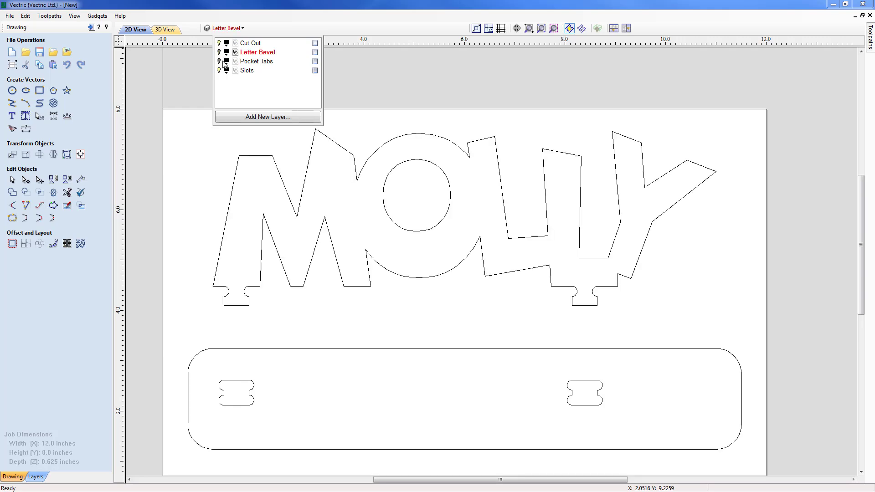
pyautogui.click(219, 62)
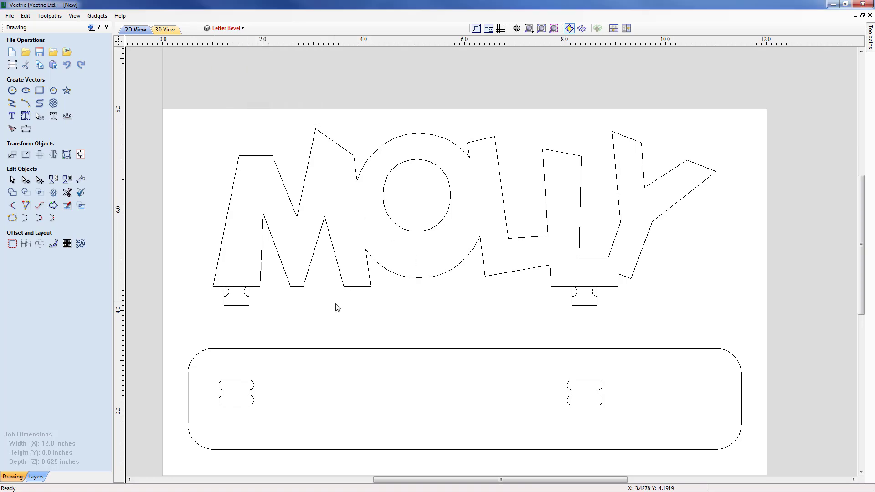
# Resize the pocket rectangle around the tab under the M to 0.7 inches wide and 0.475 inches high.
pyautogui.scroll(2, 448, 255)
pyautogui.scroll(3, 448, 256)
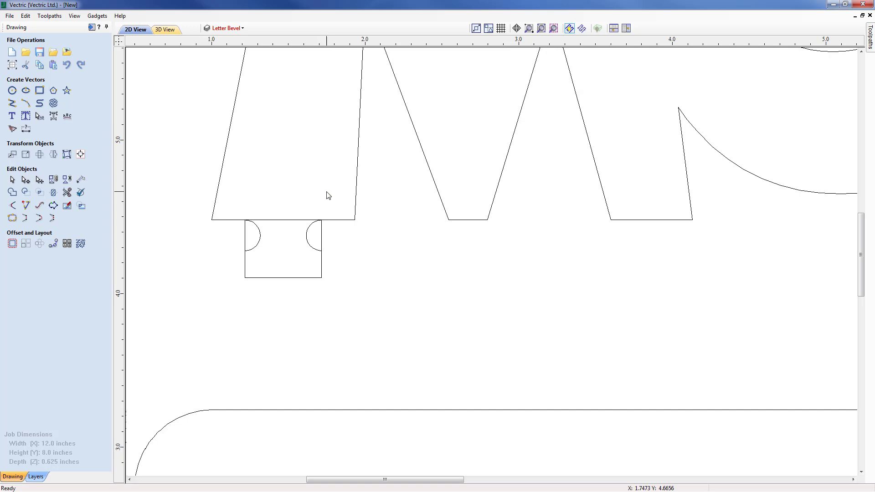
pyautogui.scroll(-1, 403, 251)
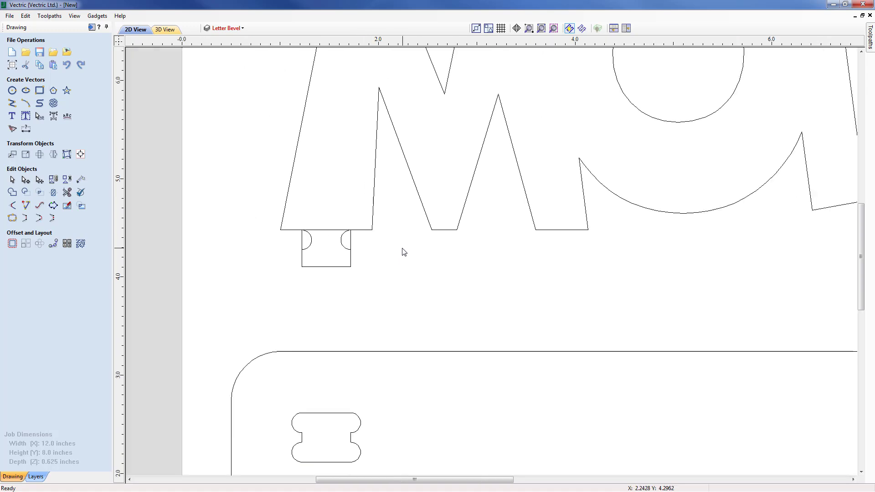
pyautogui.click(351, 246)
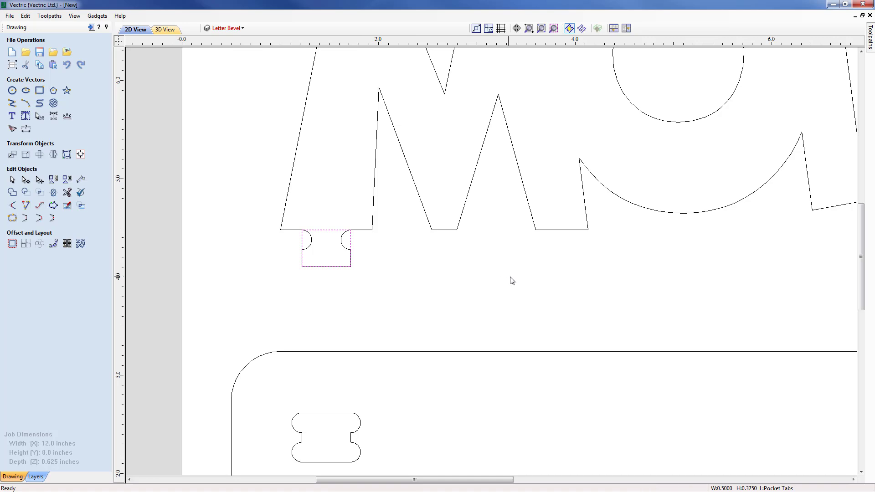
pyautogui.moveTo(512, 281); pyautogui.dragTo(442, 301, button='middle')
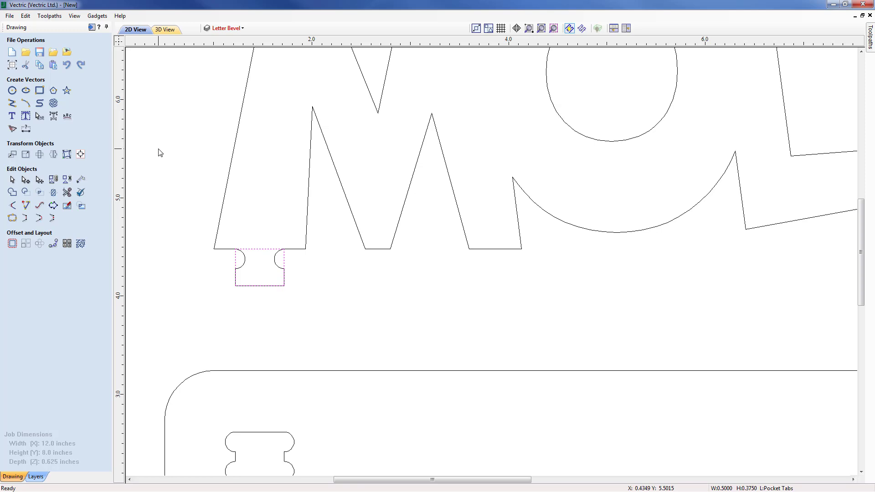
pyautogui.press('r')
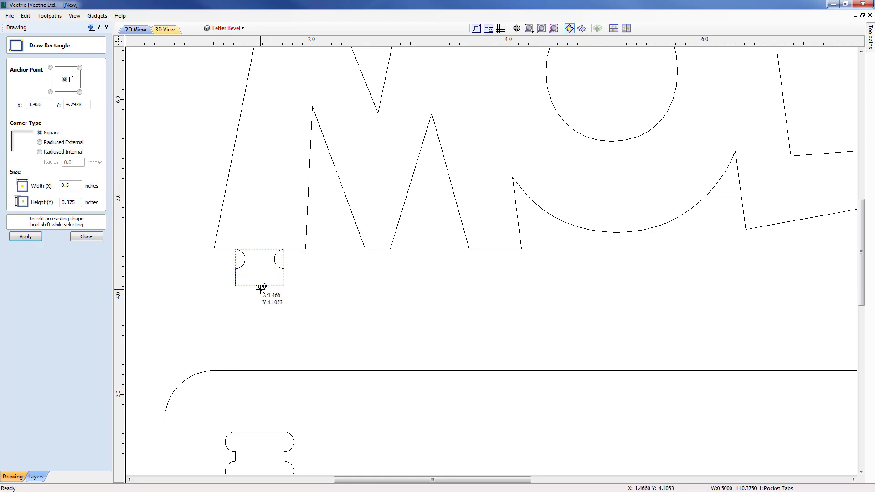
pyautogui.click(72, 185)
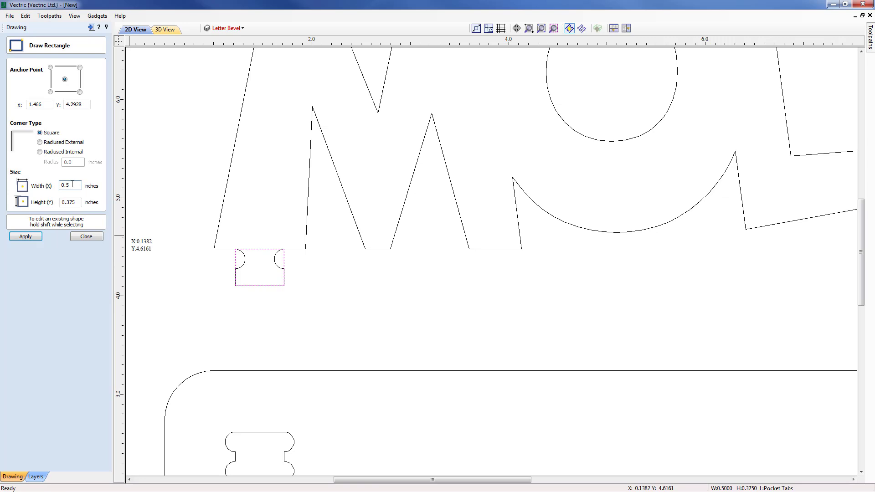
pyautogui.press('BackSpace')
pyautogui.write('7')
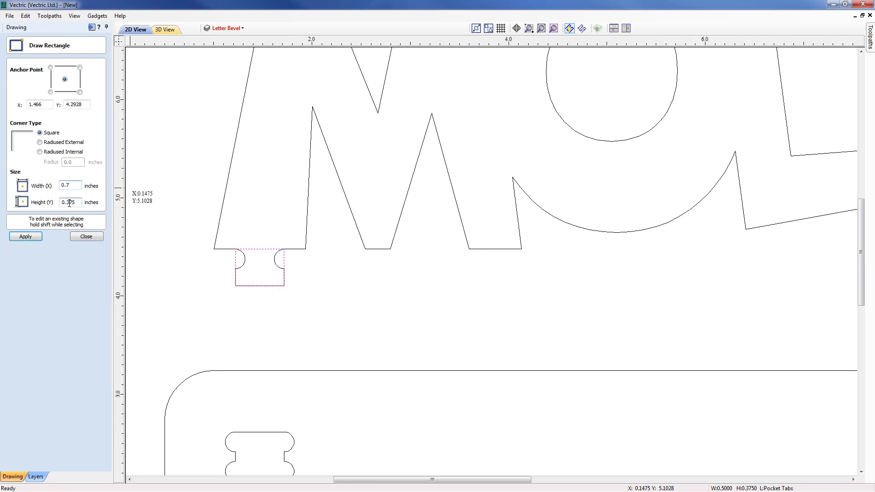
pyautogui.click(70, 204)
pyautogui.press('BackSpace')
pyautogui.write('4')
pyautogui.click(26, 237)
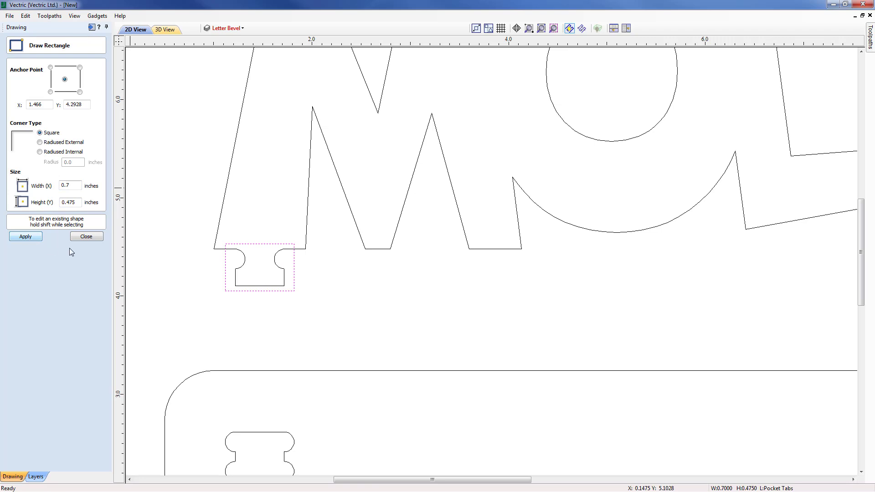
pyautogui.click(87, 236)
# Delete the original pocket rectangle on the tab under the second L.
pyautogui.scroll(-2, 471, 309)
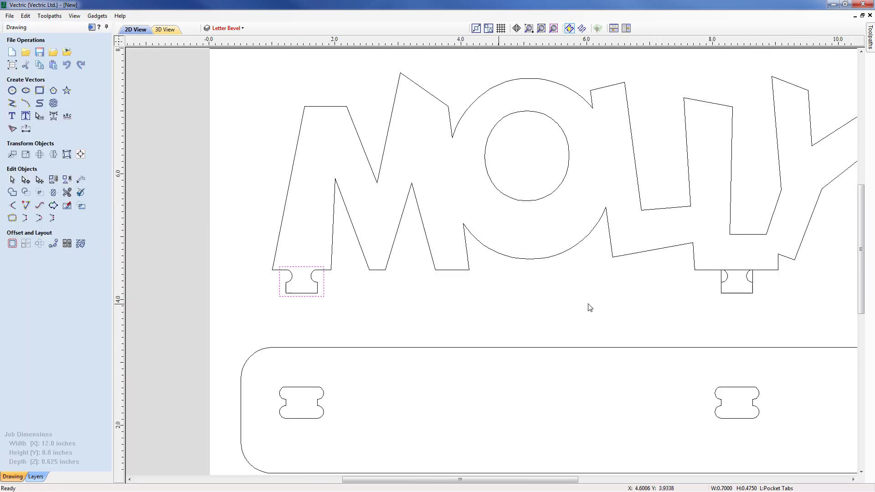
pyautogui.click(723, 276)
pyautogui.press('Delete')
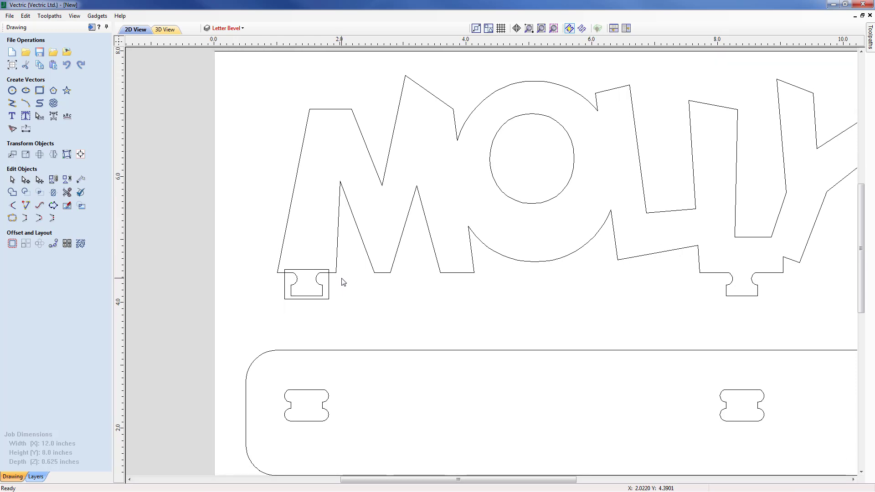
# Move the enlarged pocket rectangle down so its top edge aligns with the bottom edge of the M.
pyautogui.scroll(3, 367, 290)
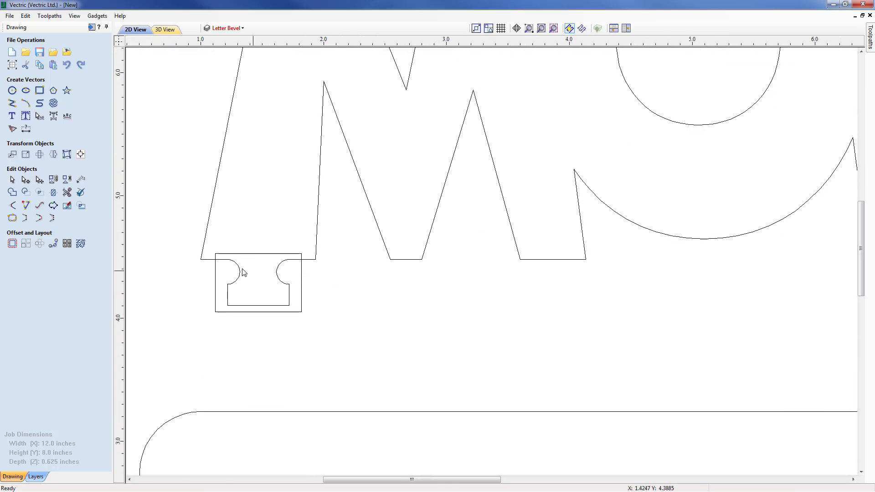
pyautogui.click(266, 260)
pyautogui.scroll(1, 266, 260)
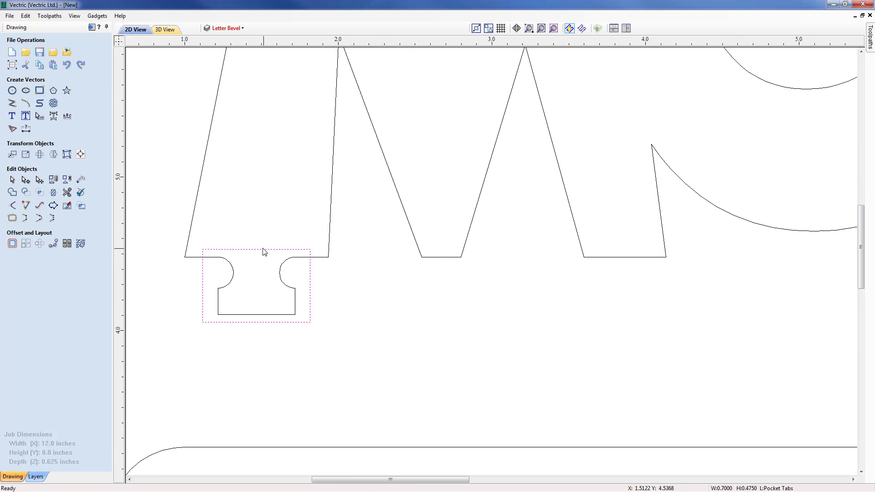
pyautogui.click(275, 267)
pyautogui.moveTo(259, 248)
pyautogui.mouseDown()
pyautogui.moveTo(218, 257)
pyautogui.moveTo(257, 263)
pyautogui.moveTo(257, 250)
pyautogui.moveTo(257, 259)
pyautogui.mouseUp()
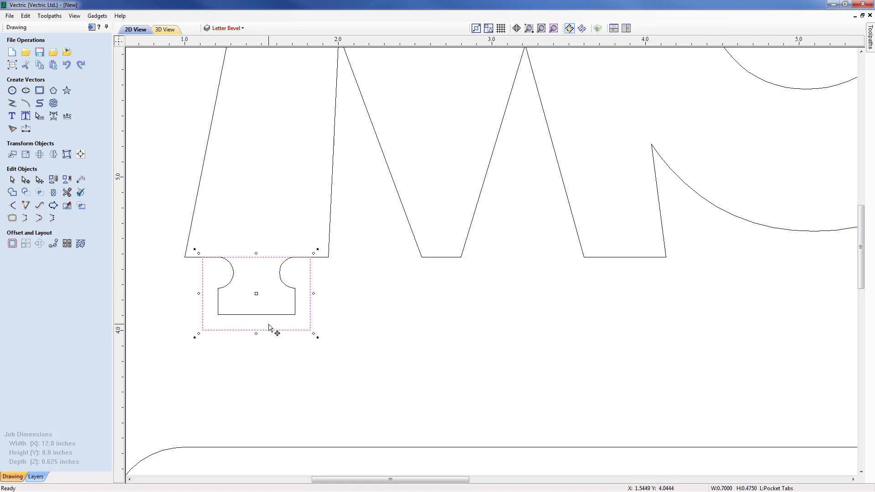
# Copy the enlarged pocket rectangle onto the tab under the second L, aligned with the letter's bottom edge.
pyautogui.scroll(-2, 395, 334)
pyautogui.scroll(-2, 502, 339)
pyautogui.scroll(1, 488, 340)
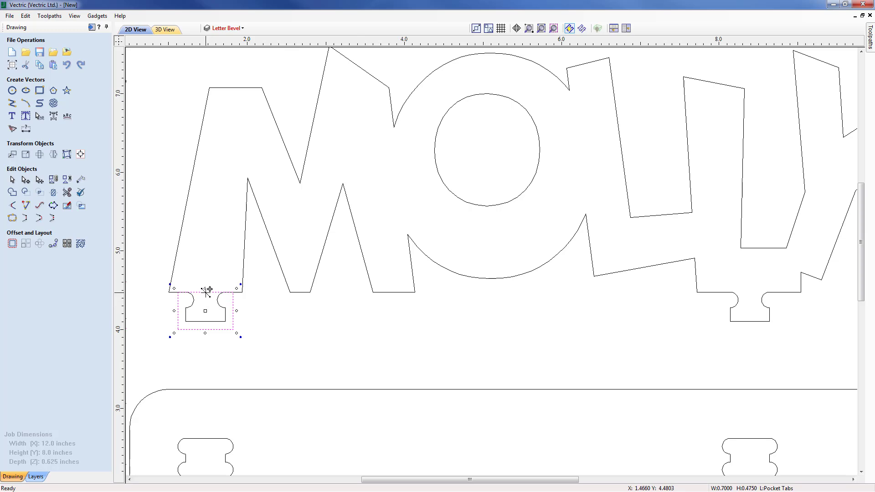
pyautogui.moveTo(207, 291); pyautogui.dragTo(750, 294)
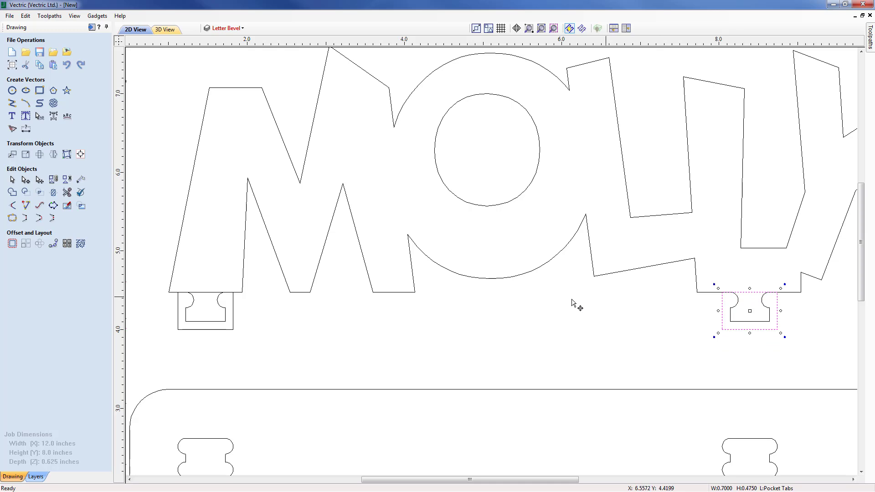
pyautogui.click(528, 314)
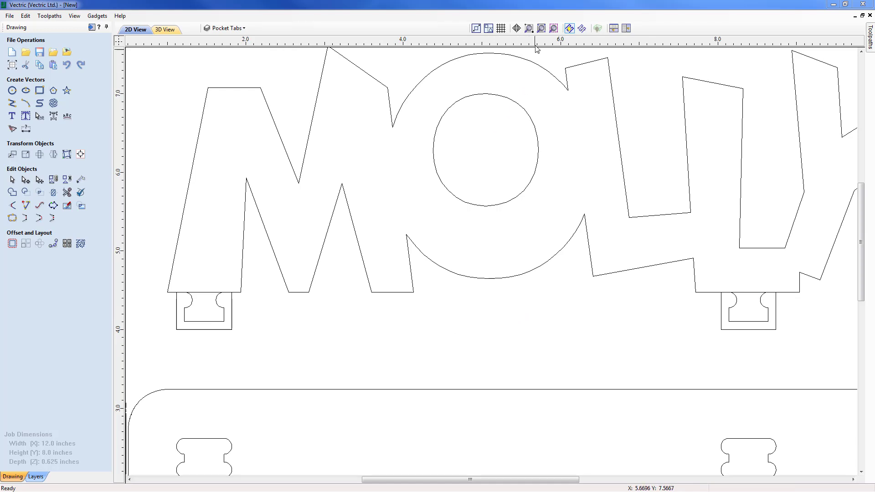
# Hide the Slots and Pocket Tabs layers, and check the Cut Out and Letter Bevel layers' vectors one at a time.
pyautogui.click(541, 28)
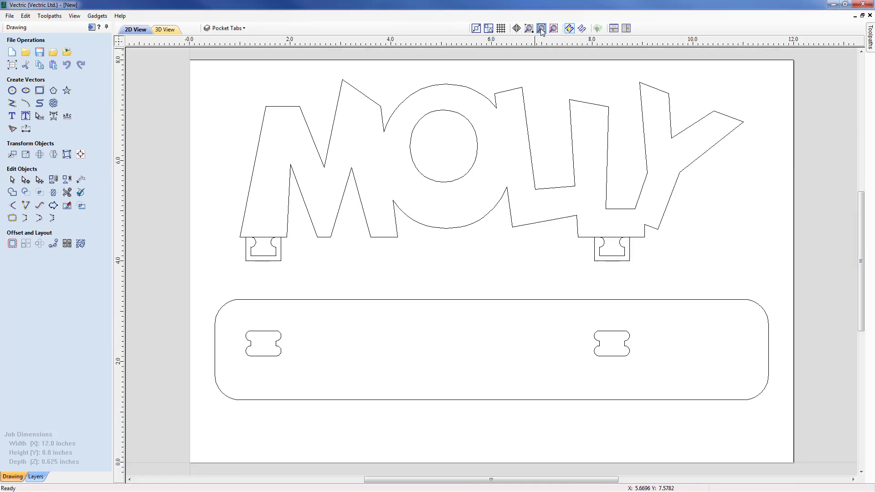
pyautogui.click(245, 28)
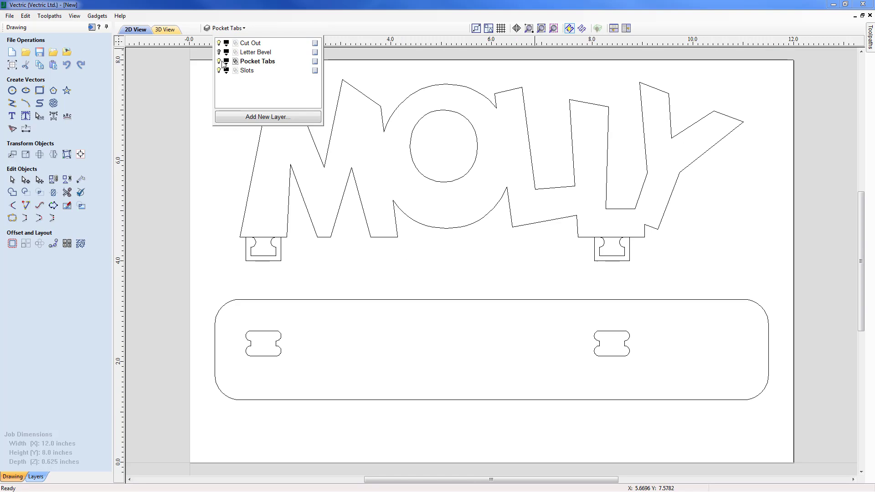
pyautogui.click(219, 70)
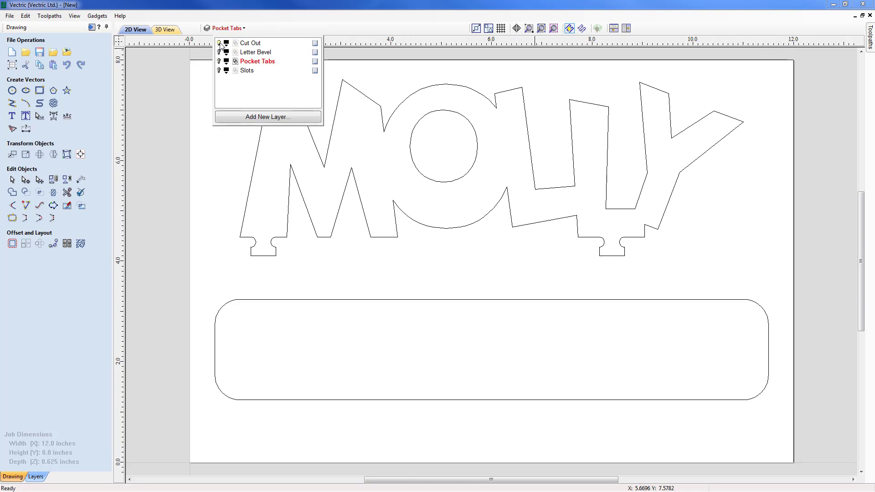
pyautogui.click(219, 43)
pyautogui.click(219, 44)
pyautogui.click(220, 43)
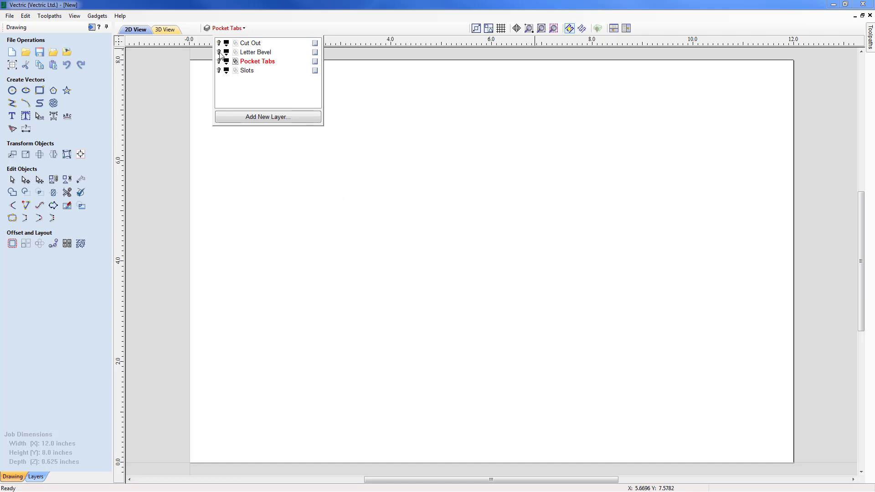
pyautogui.click(220, 53)
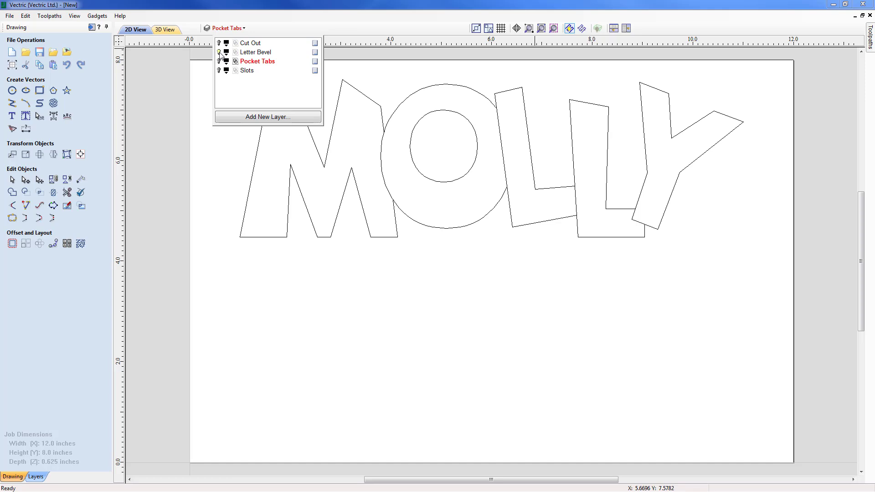
pyautogui.click(219, 53)
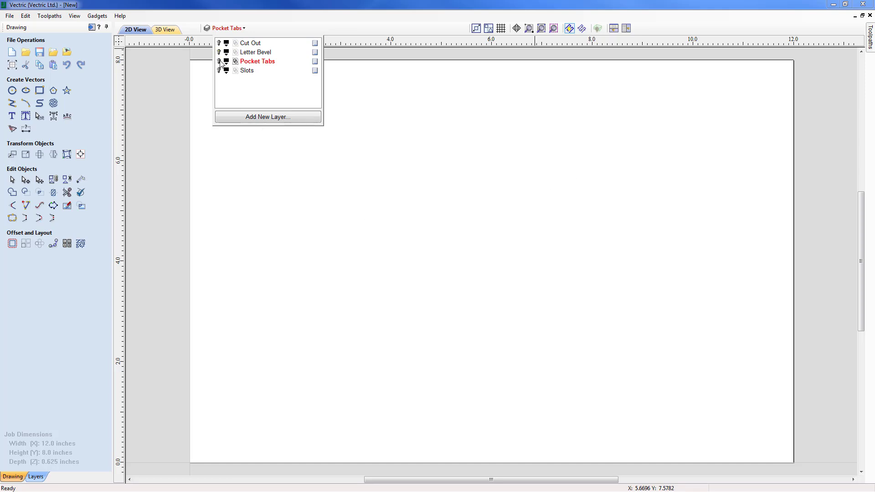
# Make the Letter Bevel, Pocket Tabs, Cut Out and Slots layers all visible in the drawing.
pyautogui.click(219, 53)
pyautogui.click(219, 62)
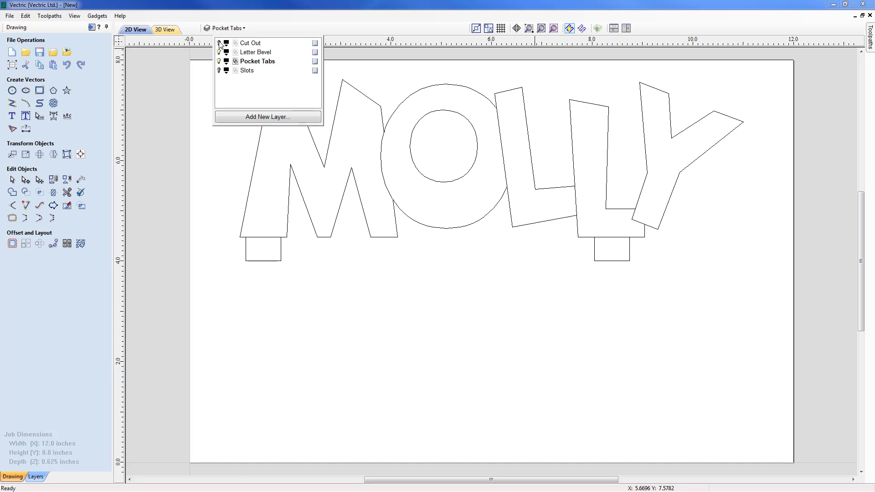
pyautogui.click(220, 43)
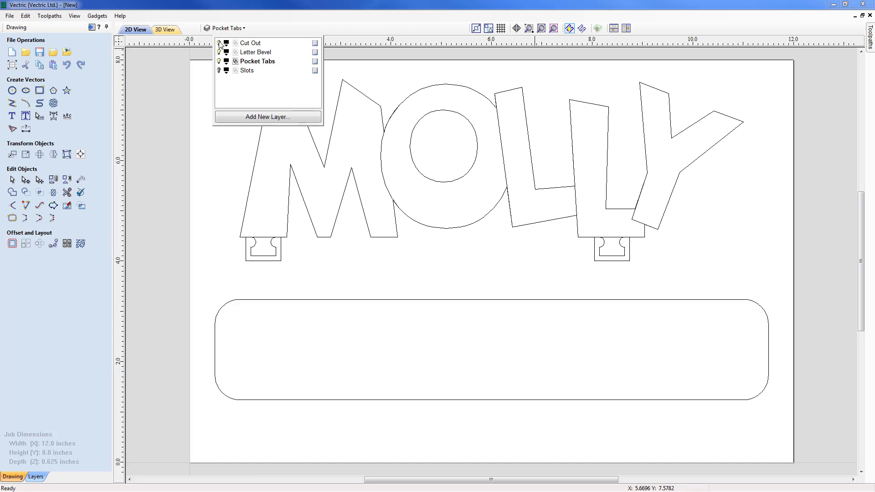
pyautogui.click(219, 43)
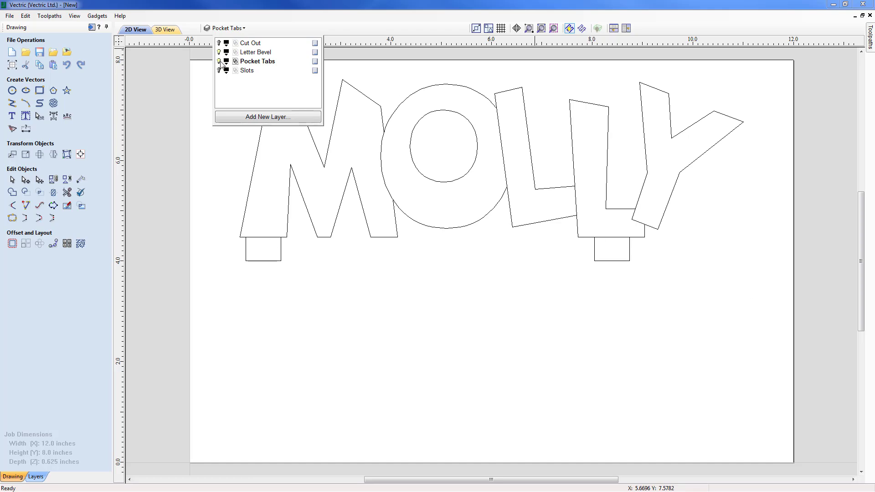
pyautogui.click(219, 44)
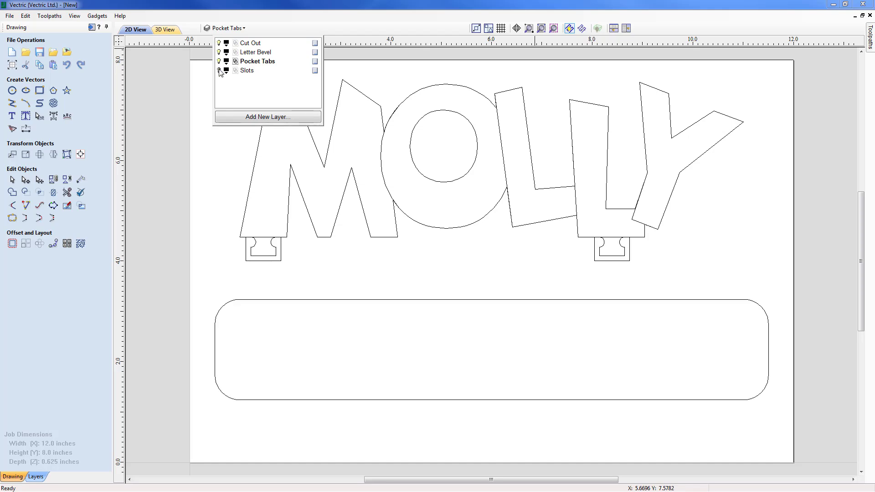
pyautogui.click(219, 70)
pyautogui.click(184, 104)
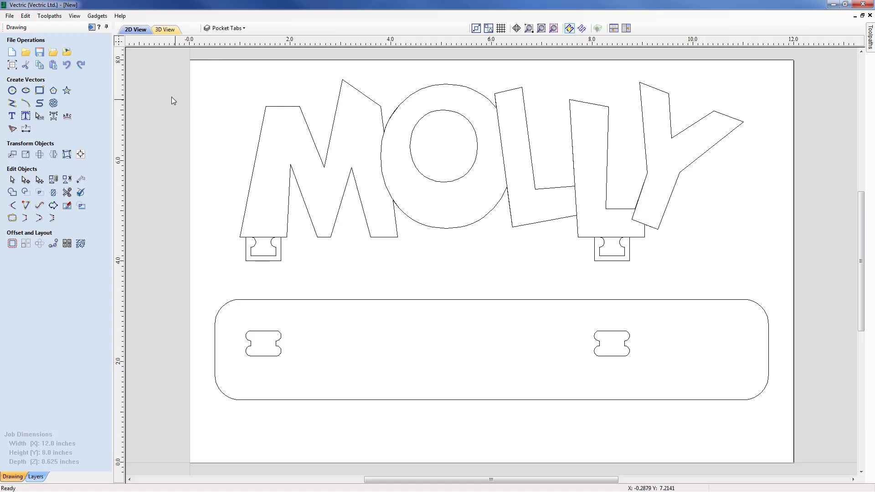
# Save the drawing over the existing file Childs_Name_Plaque_Vector_Drawing.crv in the Childs_Name_Plaque_FILES folder.
pyautogui.click(10, 16)
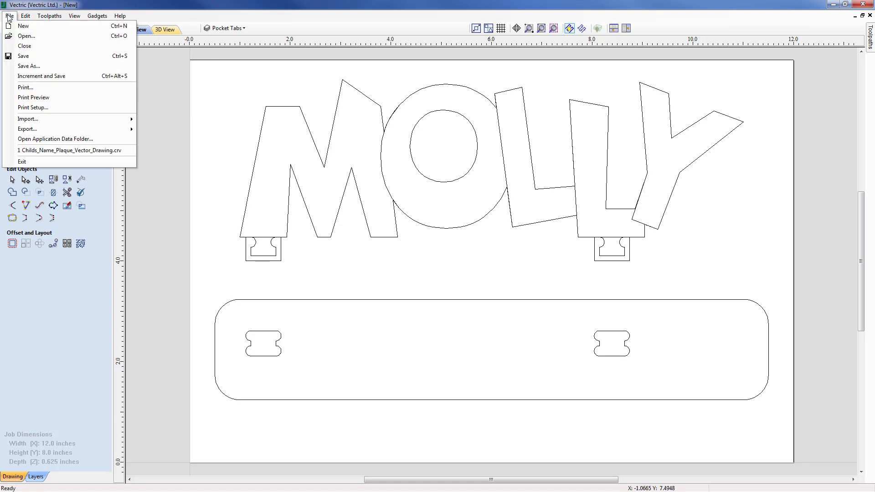
pyautogui.click(26, 67)
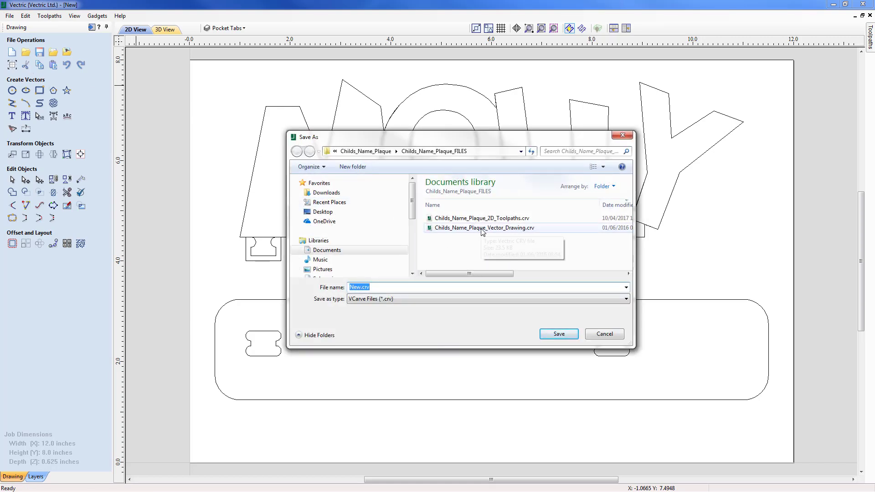
pyautogui.click(465, 230)
pyautogui.click(558, 334)
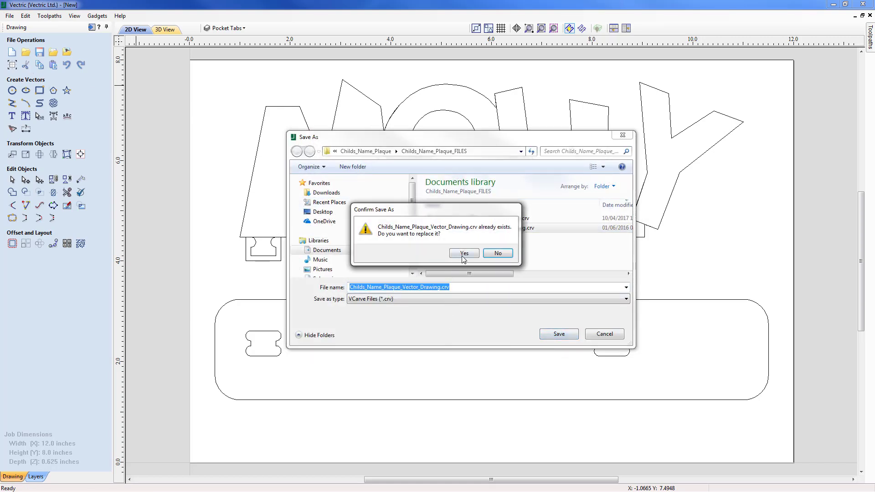